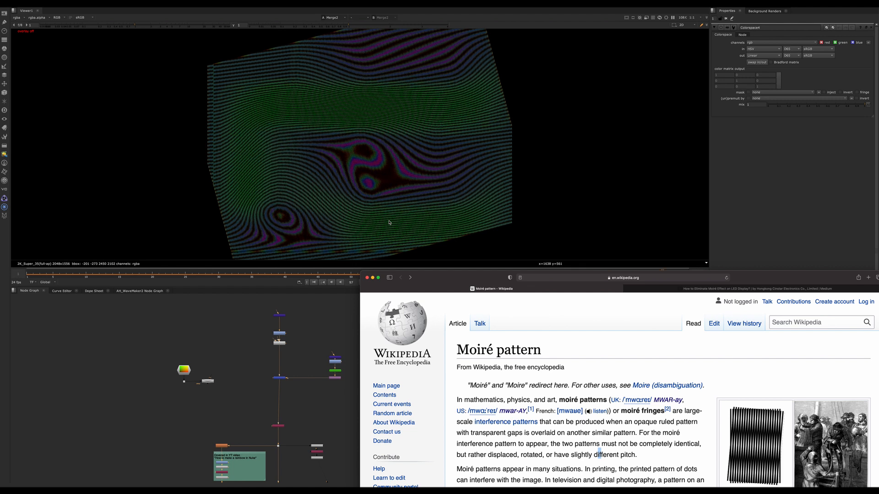
Examine the Wikipedia moiré pattern article and the No Moiré / Moiré comparison image in the Medium article on LED displays.
drag(479, 279, 438, 238)
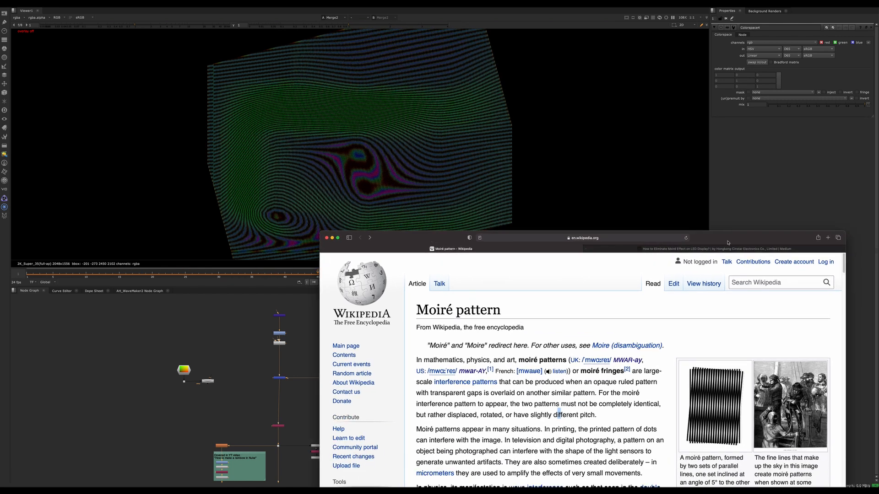
click(751, 247)
drag(747, 238, 755, 193)
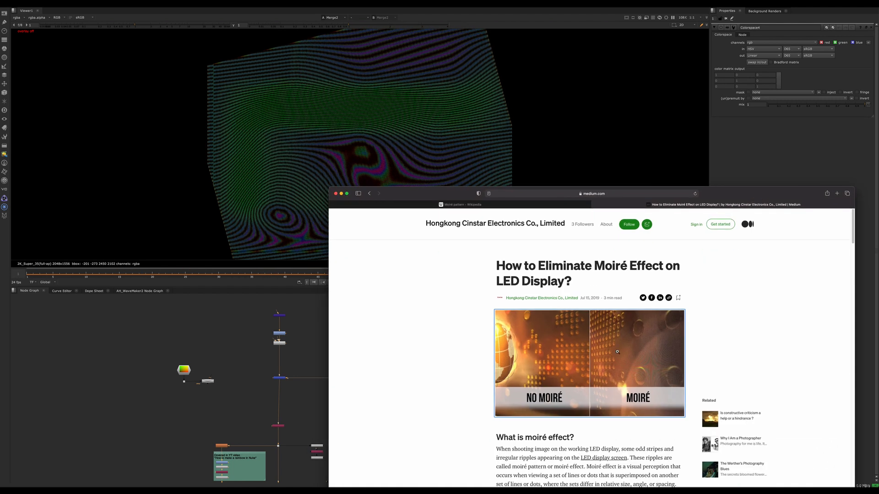
click(651, 357)
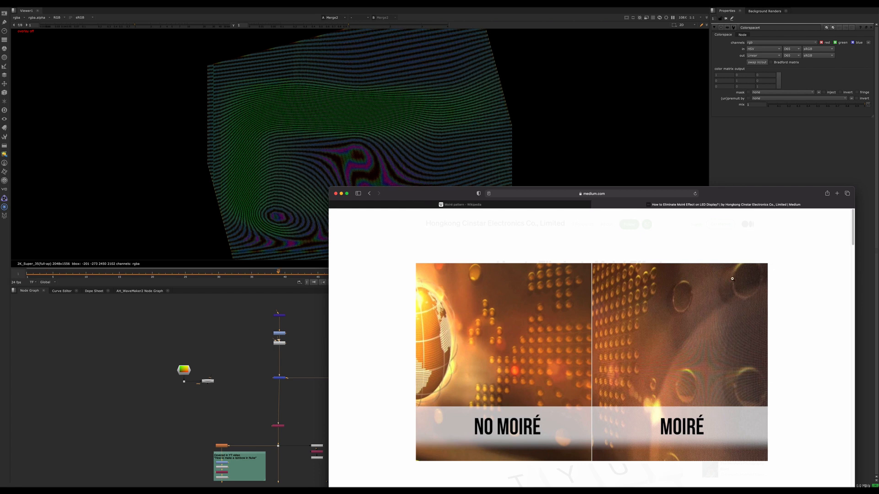
drag(460, 196, 442, 256)
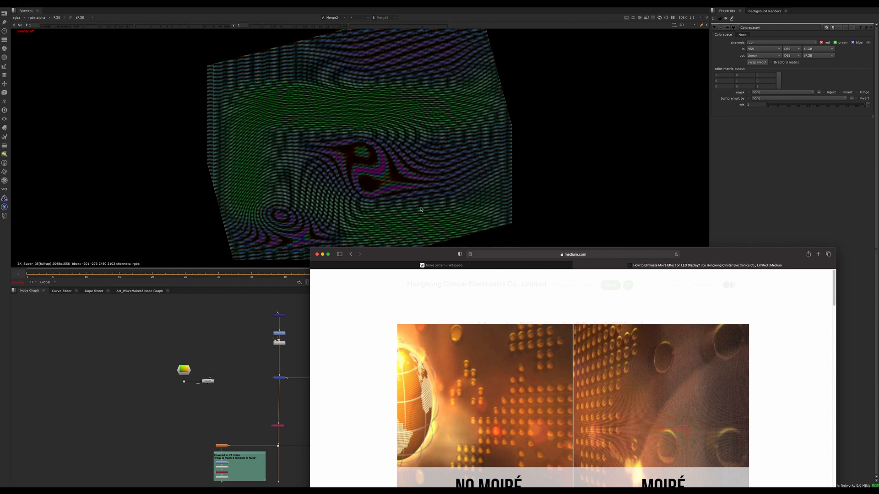
click(587, 342)
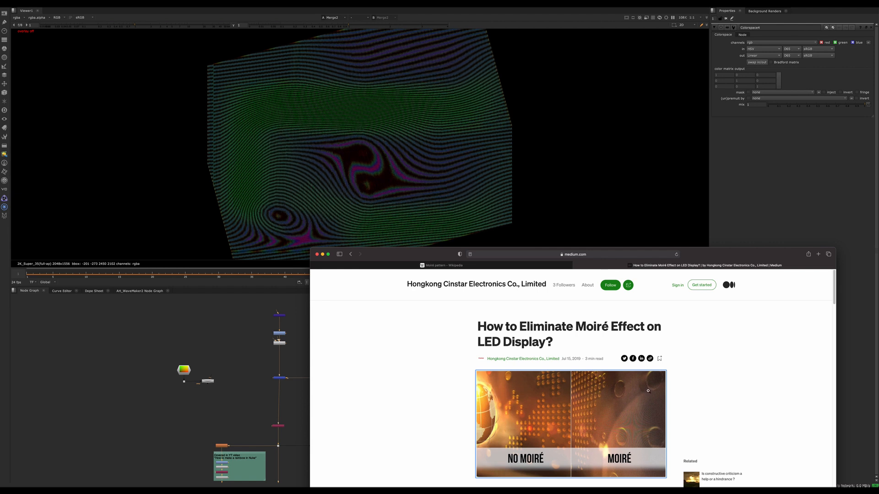
click(629, 405)
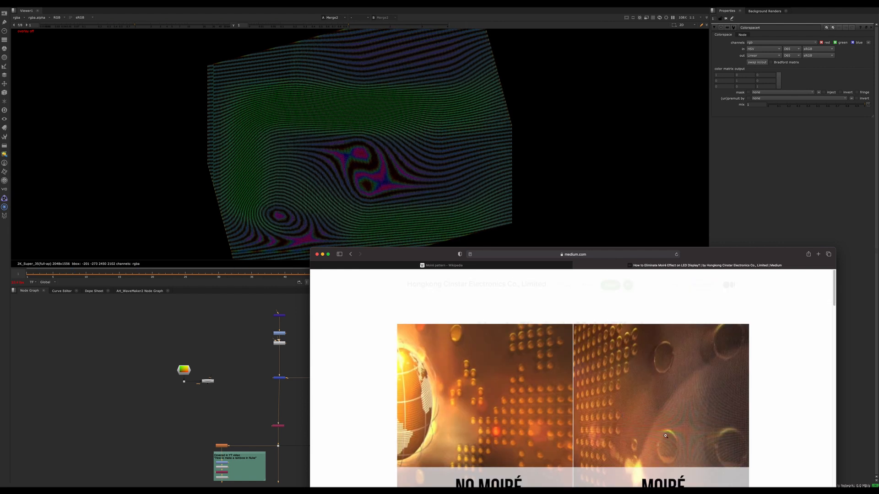
click(706, 420)
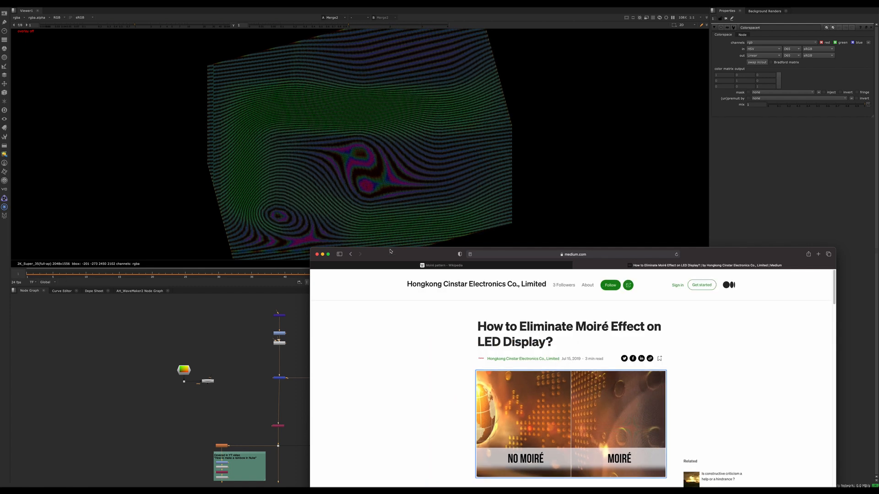
click(500, 189)
Stop the playback at the first frame and view the output of the AH_WaveMaker node.
click(362, 282)
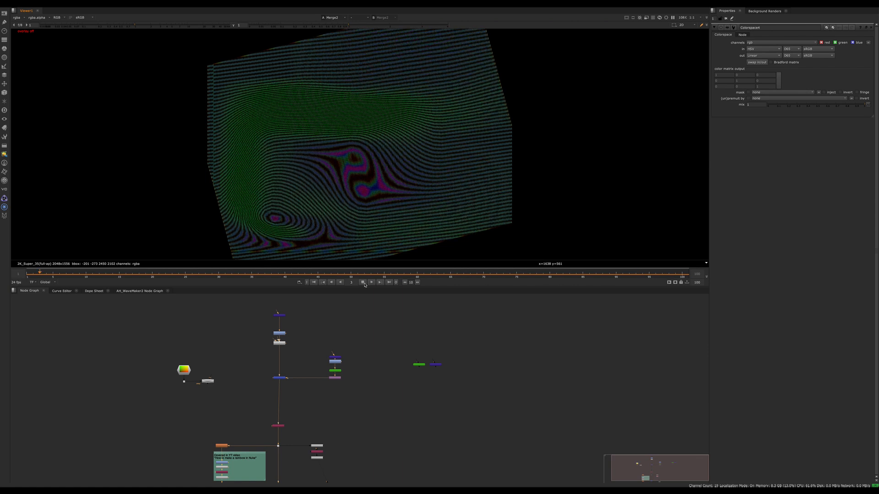
drag(41, 273, 26, 274)
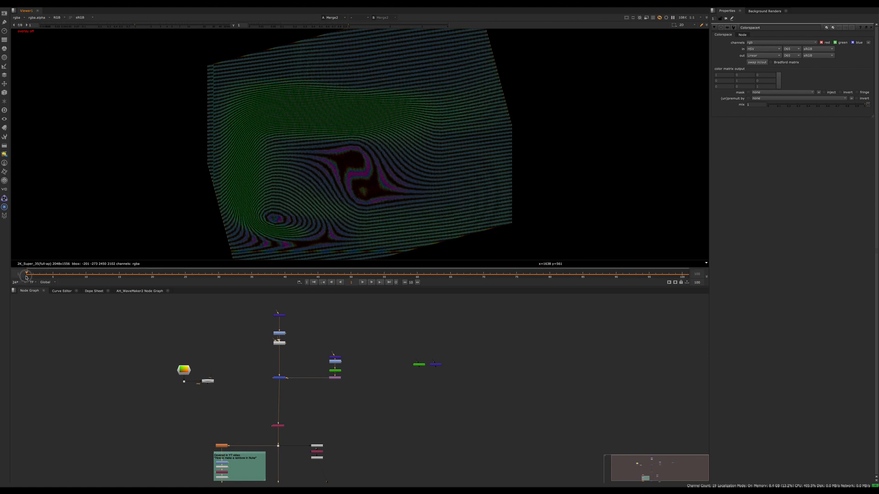
middle_drag(409, 374, 372, 389)
scroll(373, 388, up, 4)
middle_drag(307, 371, 504, 455)
click(293, 342)
scroll(319, 362, up, 1)
middle_drag(315, 386, 326, 421)
key(1)
click(359, 380)
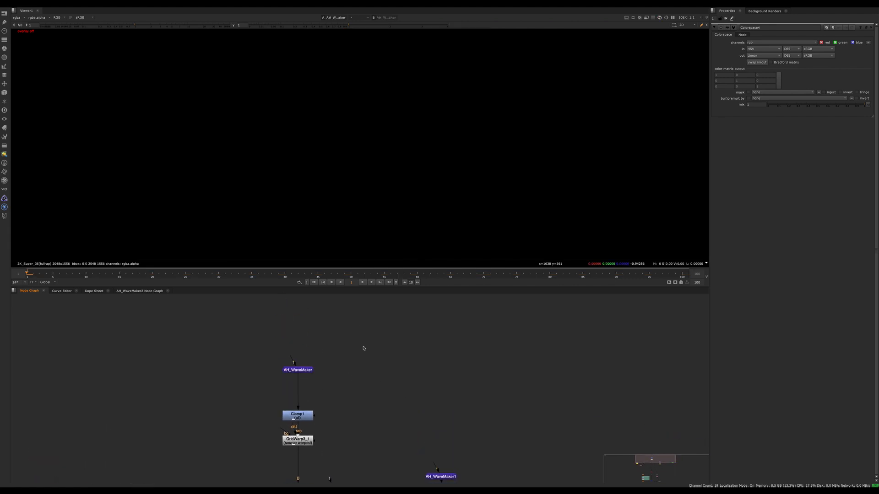
Inspect the alpha channel of the AH_WaveMaker output in a full-size viewer.
key(a)
key(space)
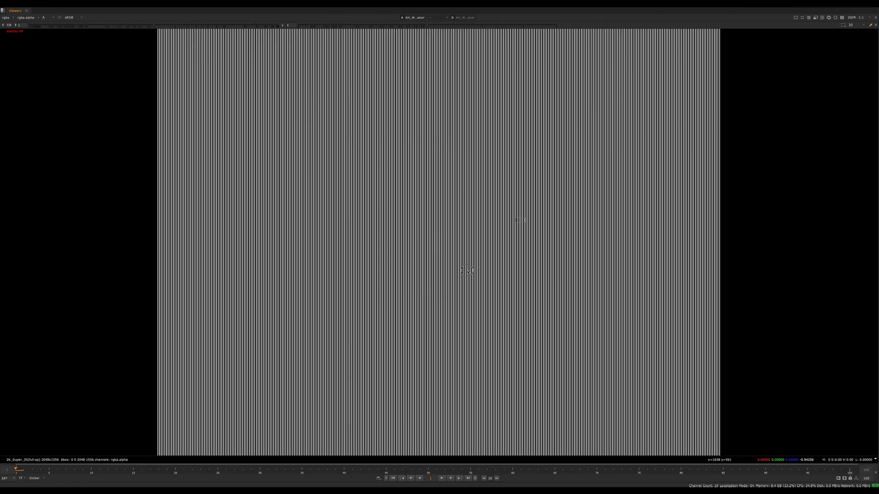
key(h)
key(super+1)
key(f)
key(space)
scroll(328, 348, up, 5)
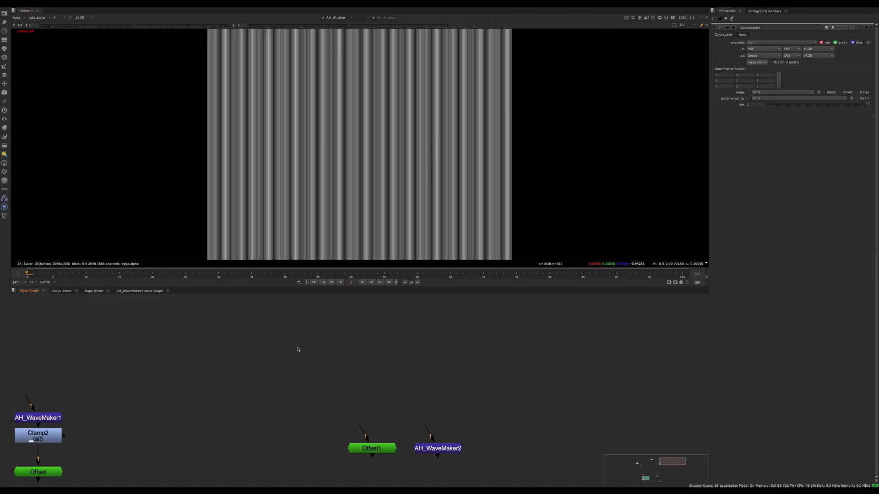
Add an Expression node in an empty area of the node graph and view its output.
key(Tab)
text(expr)
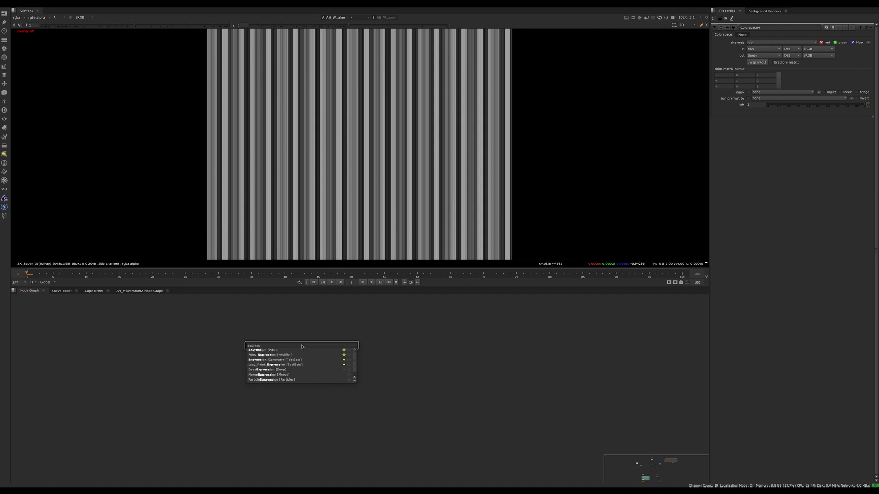
key(Return)
click(752, 112)
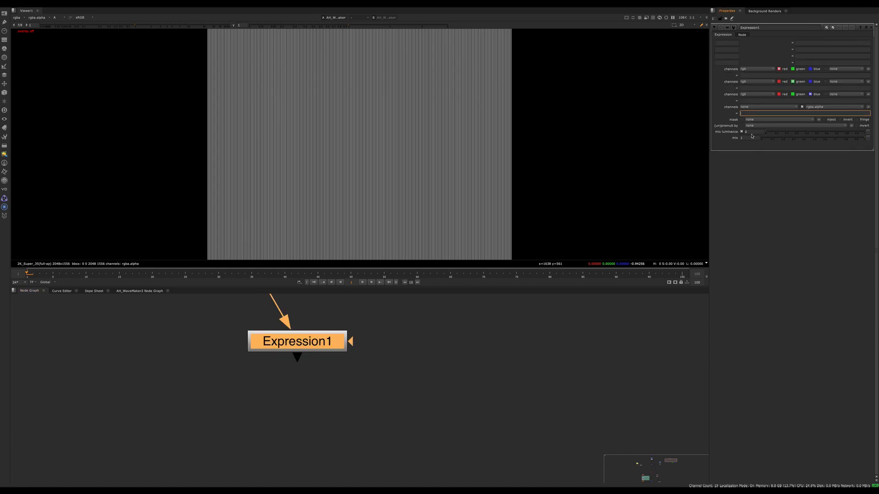
key(1)
click(308, 389)
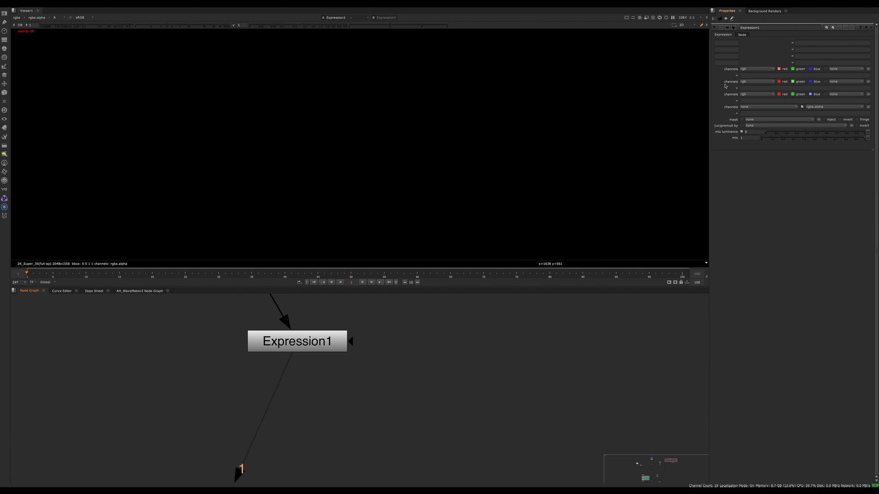
Enter sin(x) as the alpha expression of the Expression node.
click(758, 133)
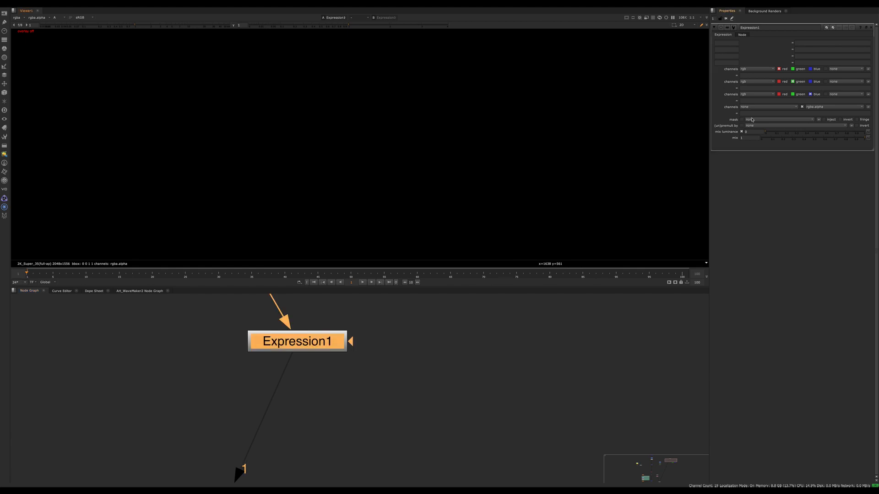
click(752, 112)
text(sin(x)
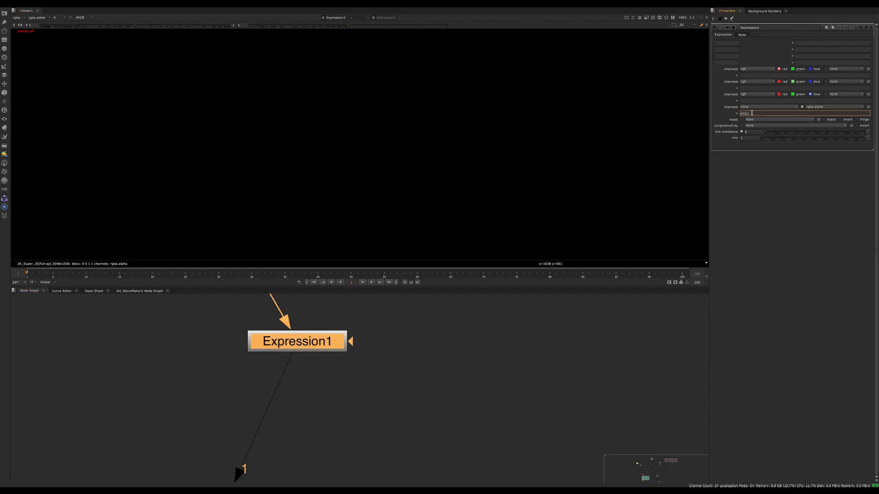
text())
Examine the stripes produced by the sine expression up close in the full-size viewer.
key(space)
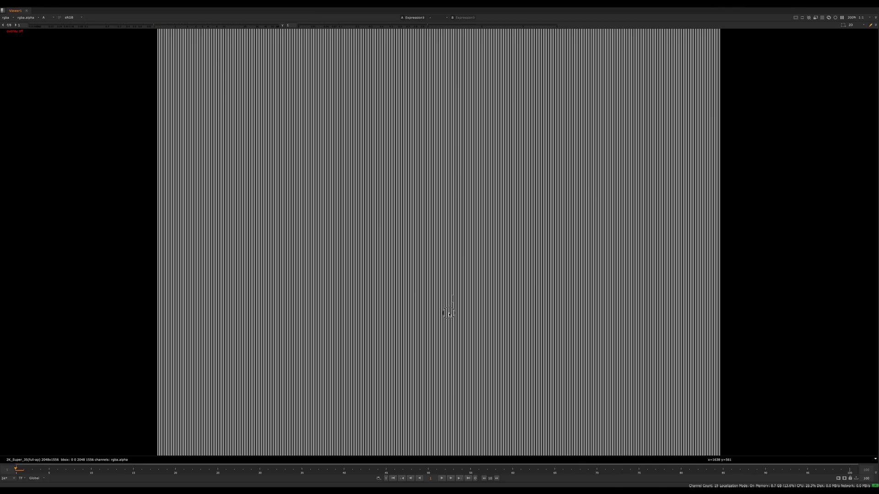
middle_drag(448, 314, 434, 178)
scroll(407, 325, up, 8)
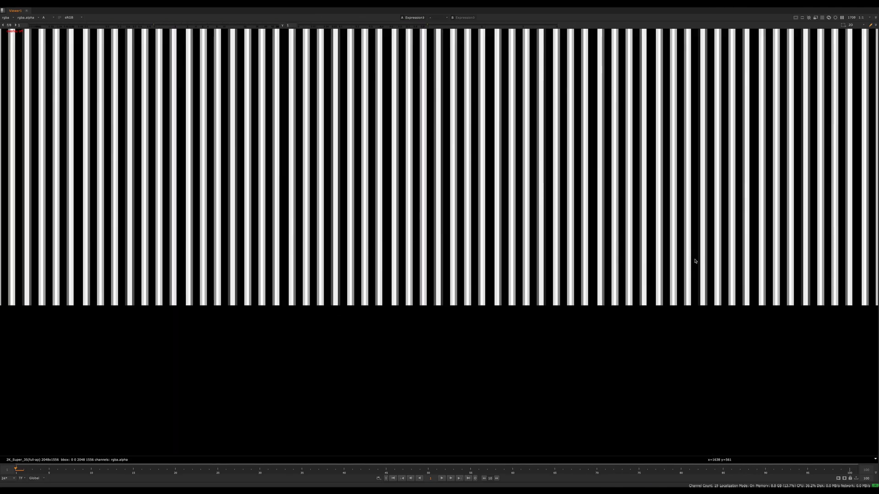
scroll(379, 270, down, 8)
scroll(379, 270, down, 1)
middle_drag(379, 270, 394, 298)
scroll(510, 264, up, 8)
scroll(424, 265, down, 5)
key(space)
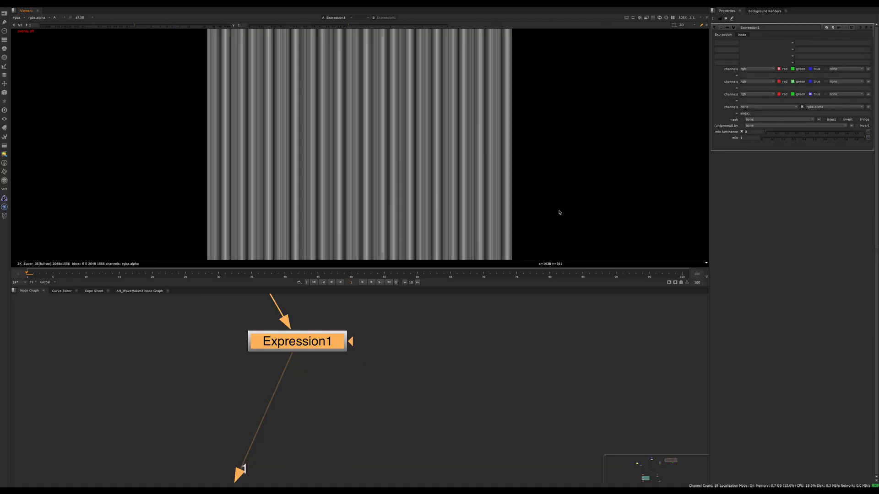
Try sin(x/10) as the alpha expression, revert to sin(x) and compare the stripes at full size.
click(747, 114)
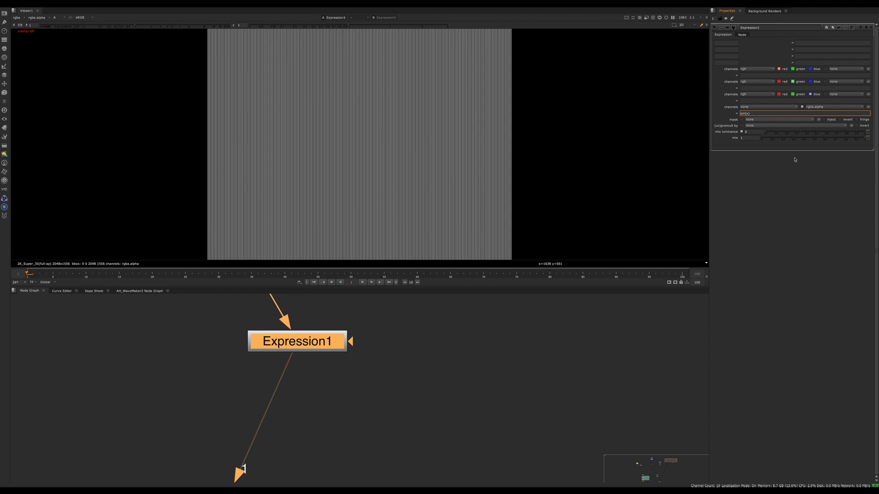
text(/10)
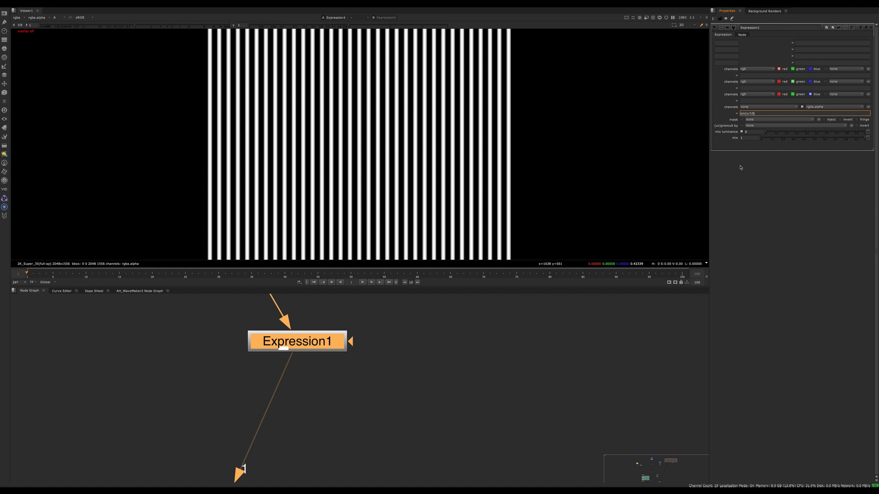
key(space)
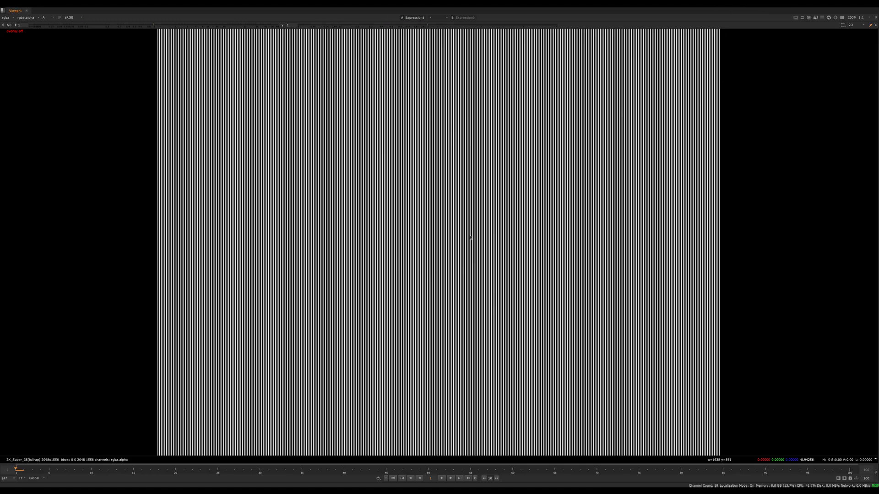
key(space)
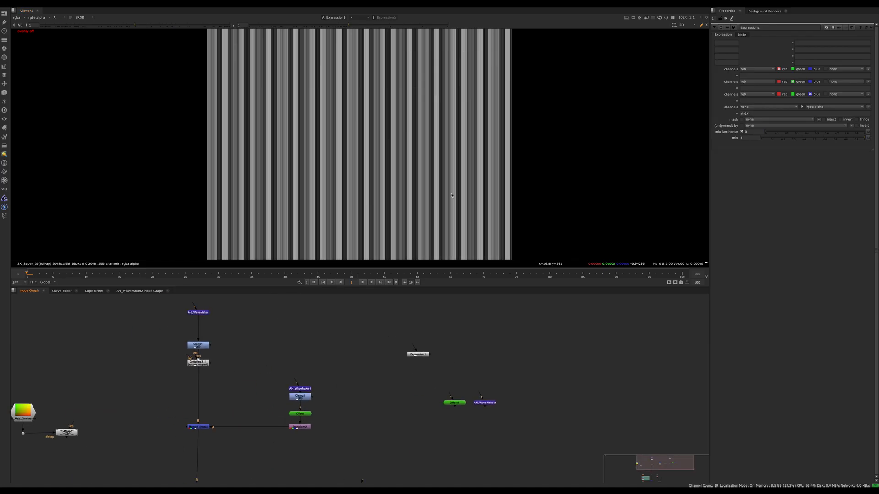
Delete the Expression node from the node graph.
middle_drag(394, 354, 456, 358)
drag(603, 356, 510, 387)
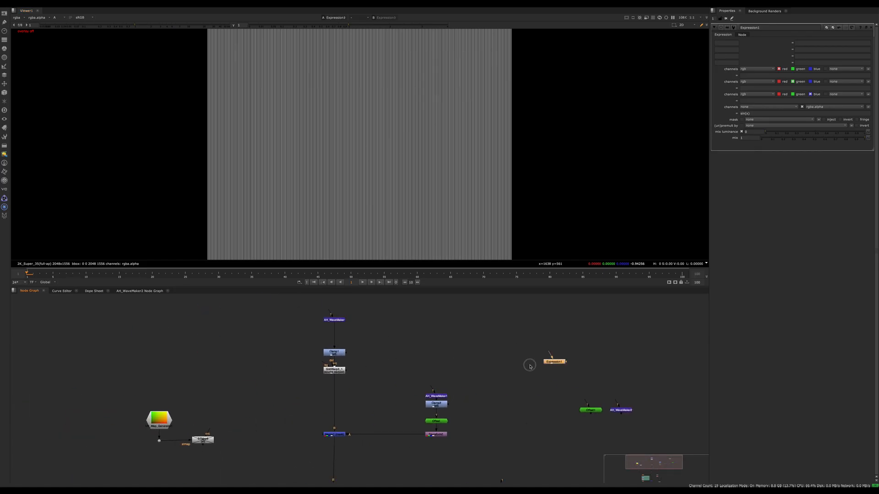
scroll(529, 365, up, 5)
middle_drag(355, 355, 585, 419)
key(Delete)
View AH_WaveMaker, try a waves value of 5 and undo the change.
double_click(298, 321)
key(1)
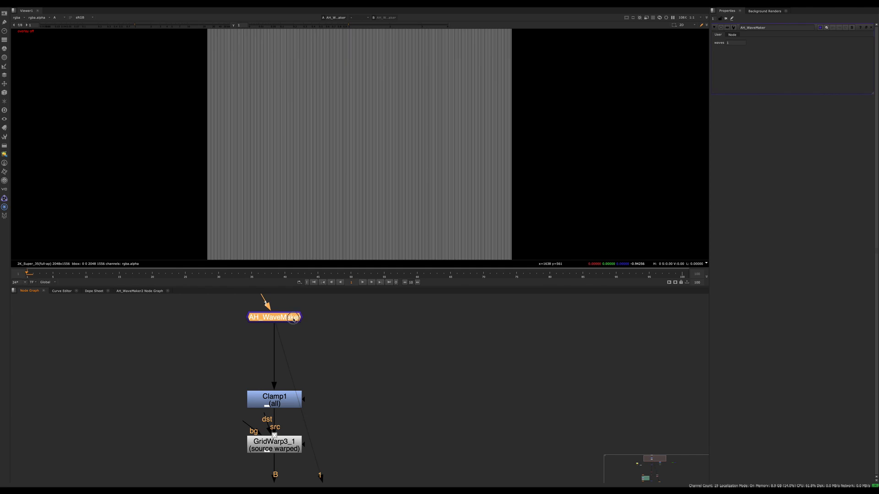
double_click(729, 43)
text(5)
key(Return)
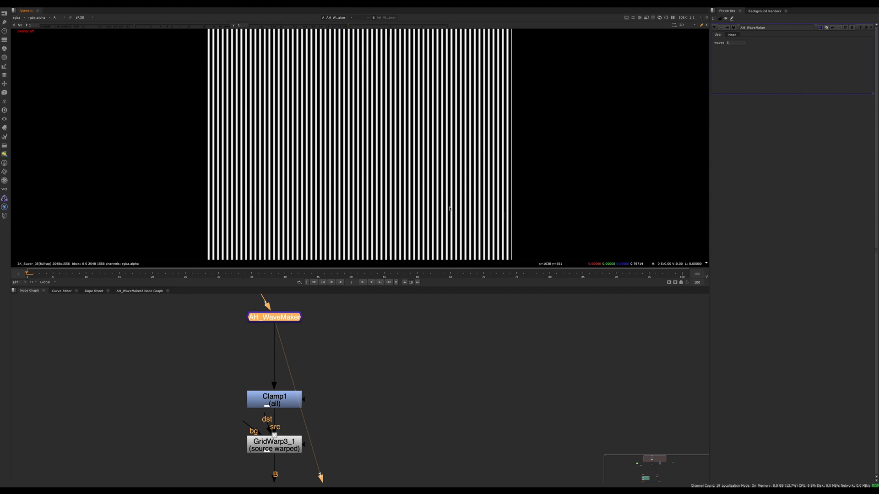
key(ctrl+z)
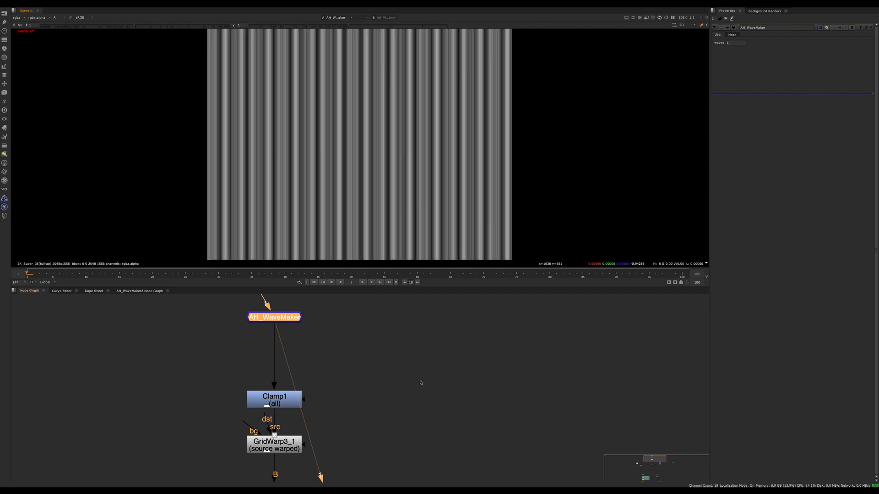
Open the properties of the Offset1 node next to AH_WaveMaker2.
click(419, 383)
drag(289, 315, 323, 376)
click(370, 393)
middle_drag(376, 397, 323, 323)
scroll(323, 322, down, 3)
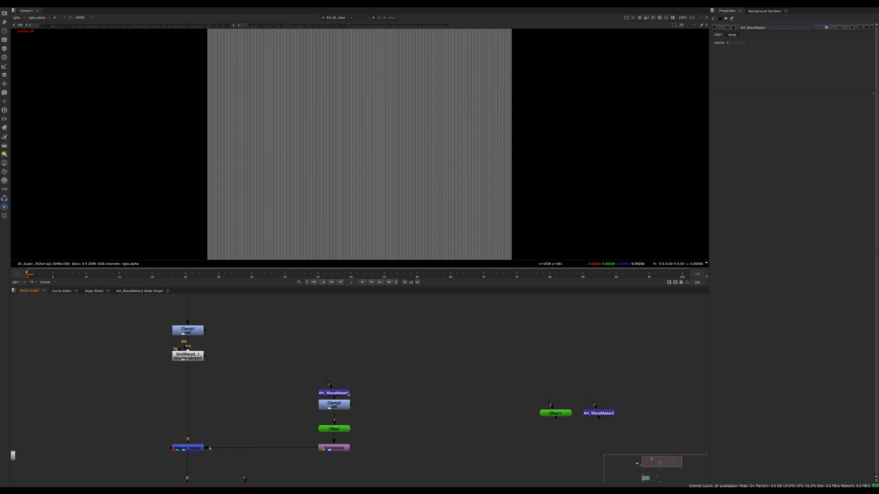
middle_drag(439, 424, 439, 401)
middle_drag(503, 397, 453, 404)
scroll(526, 386, up, 5)
click(537, 378)
mouse_move(536, 378)
mouse_down()
mouse_move(550, 370)
mouse_move(525, 379)
mouse_up()
middle_drag(515, 381, 290, 379)
double_click(331, 351)
Add a CheckerBoard node above the Offset1 node.
drag(609, 326, 207, 386)
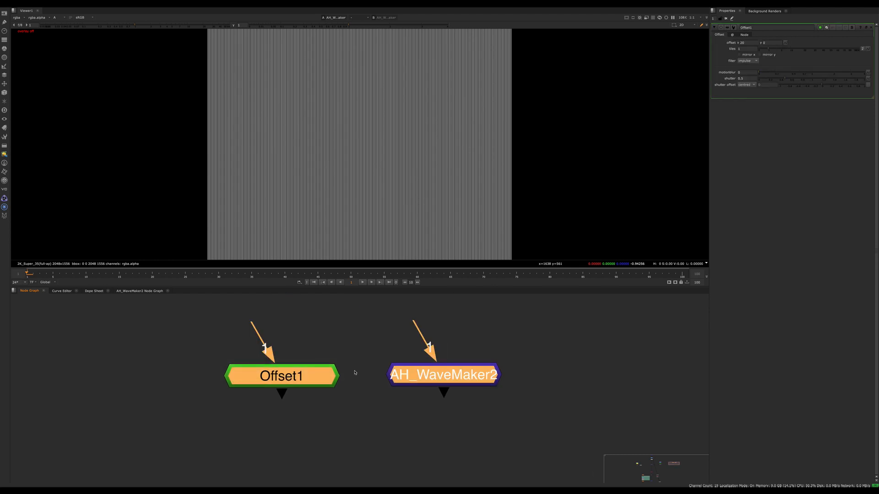
drag(300, 374, 347, 386)
click(376, 383)
click(365, 395)
middle_drag(348, 387, 330, 449)
click(277, 316)
key(Tab)
text(check)
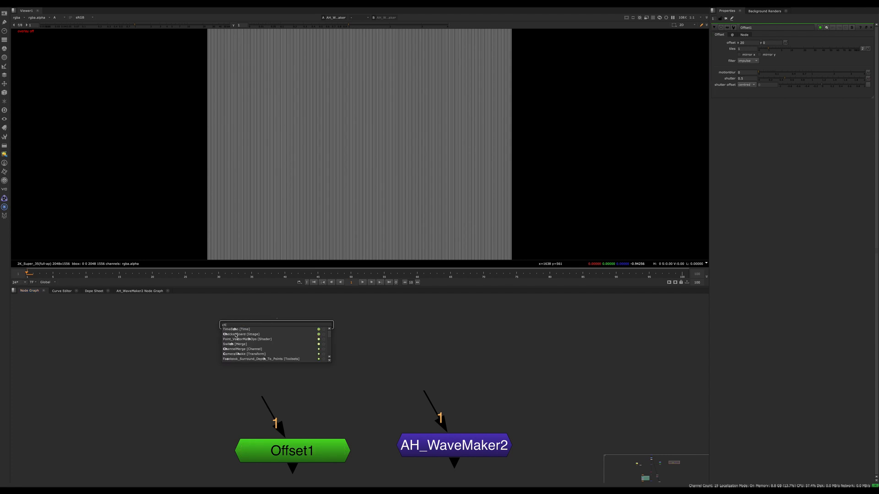
key(Return)
Connect the CheckerBoard node to Offset1's input and view the checkerboard in RGB.
click(260, 384)
drag(260, 384, 274, 353)
drag(274, 354, 282, 367)
key(1)
double_click(309, 448)
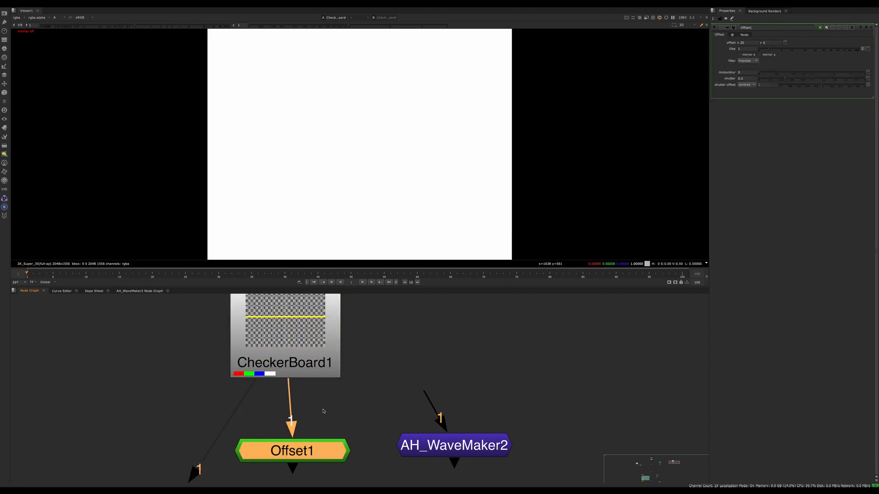
key(a)
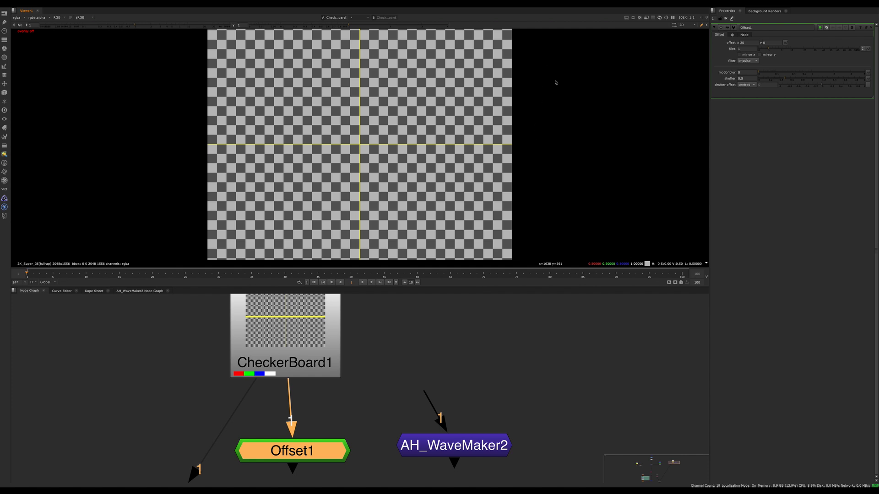
View the Offset1 output and increase its x offset to shift the checkerboard sideways.
double_click(755, 43)
click(304, 444)
key(1)
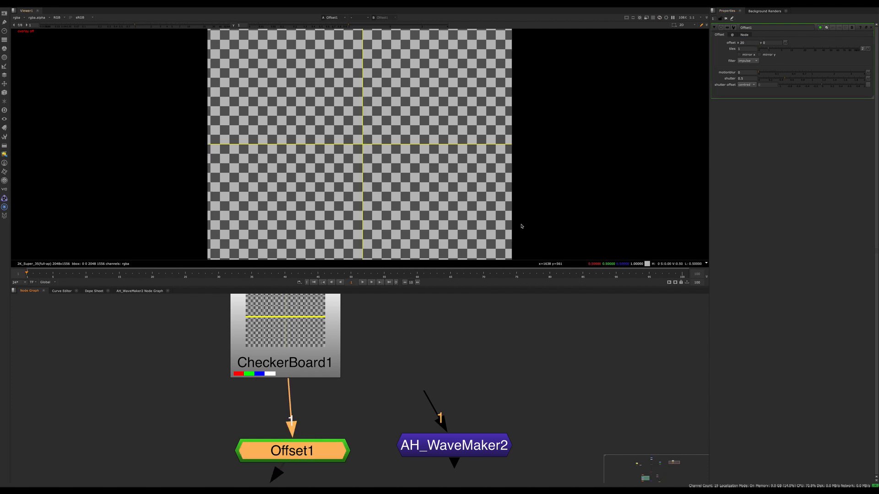
click(742, 42)
key(Up)
key(Up)
key(Up)
key(Up)
key(Up)
key(Up)
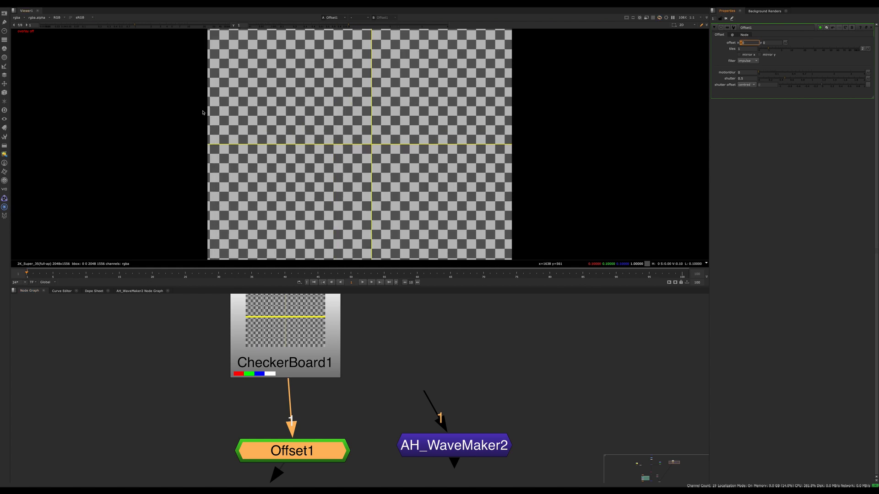
Delete the CheckerBoard1 node above Offset1.
click(377, 368)
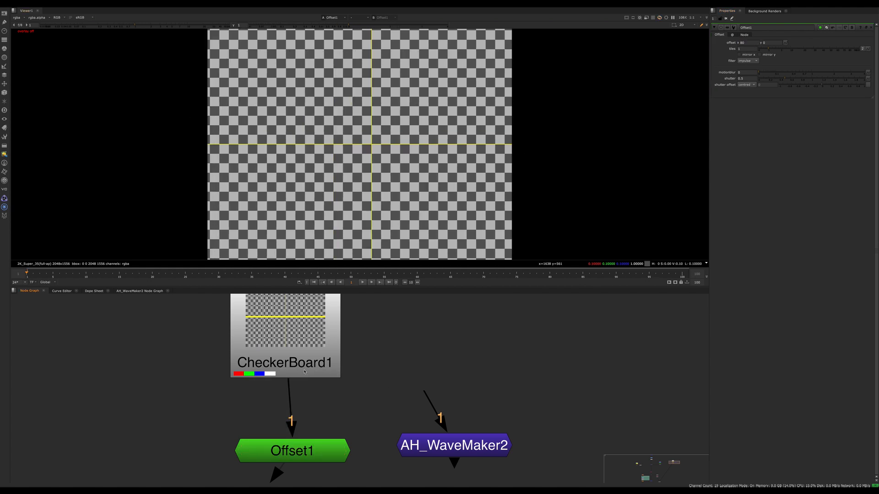
scroll(377, 379, down, 3)
click(359, 373)
middle_drag(379, 363, 379, 355)
key(Delete)
Disable the GridWarp3_1 node below Clamp1 in the main branch.
scroll(378, 355, down, 3)
middle_drag(275, 411, 369, 369)
middle_drag(294, 369, 441, 369)
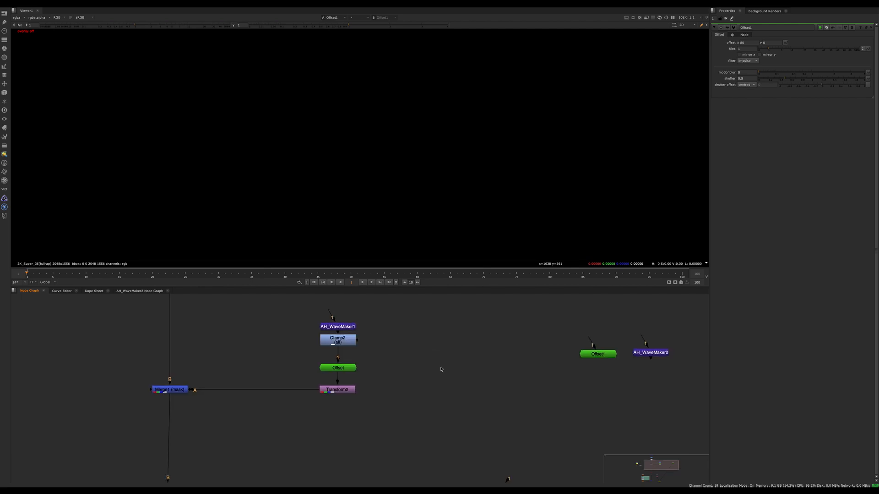
middle_drag(338, 359, 417, 426)
drag(323, 328, 201, 374)
key(d)
View the Clamp1 output in the alpha channel.
middle_drag(314, 301, 373, 295)
click(303, 320)
key(1)
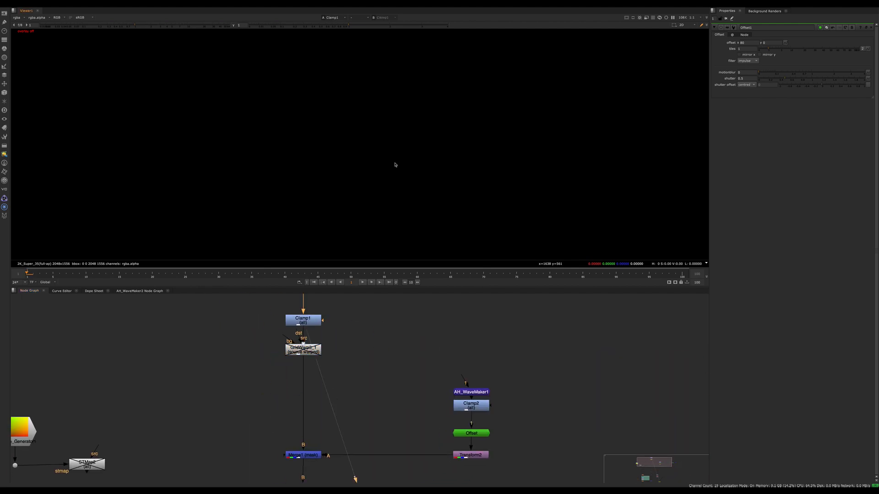
key(a)
View the Clamp2 output below AH_WaveMaker1 and move the Clamp2 node up closer to it.
middle_drag(526, 431, 406, 376)
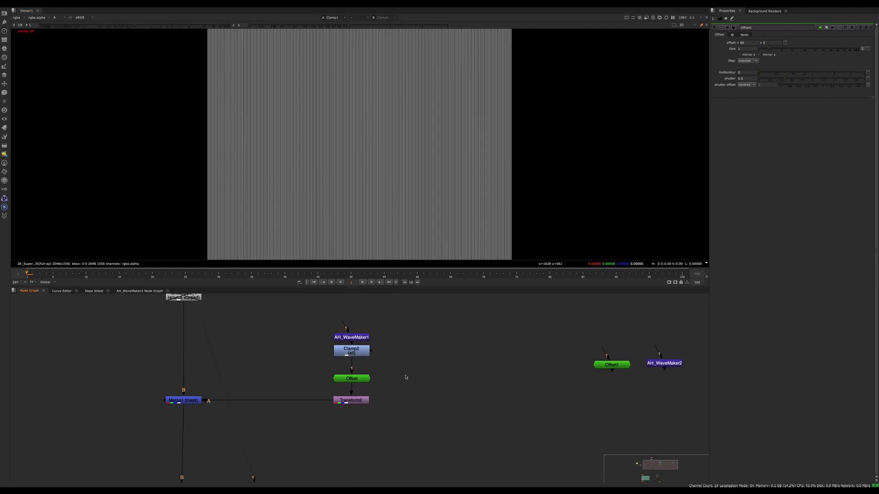
click(351, 353)
key(1)
click(395, 326)
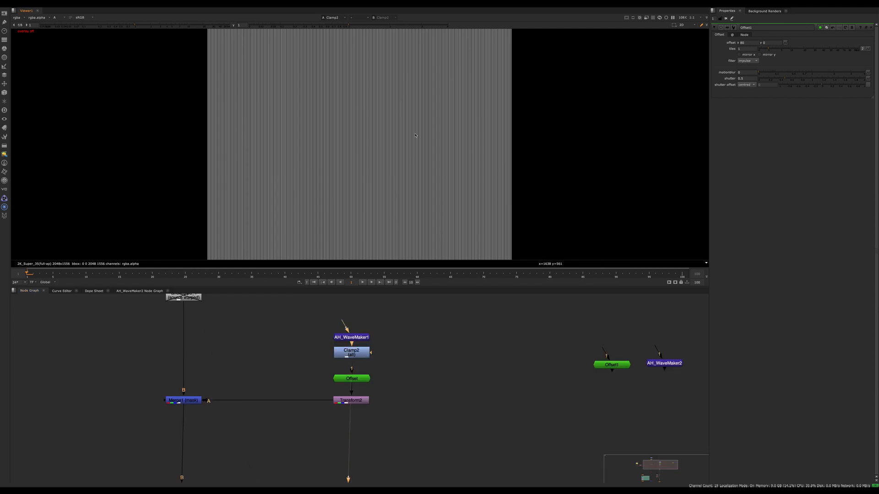
scroll(348, 374, up, 5)
drag(355, 358, 356, 336)
View the output of the Offset node below Clamp2 and inspect the x offset in its properties.
click(362, 384)
key(1)
click(399, 366)
double_click(373, 385)
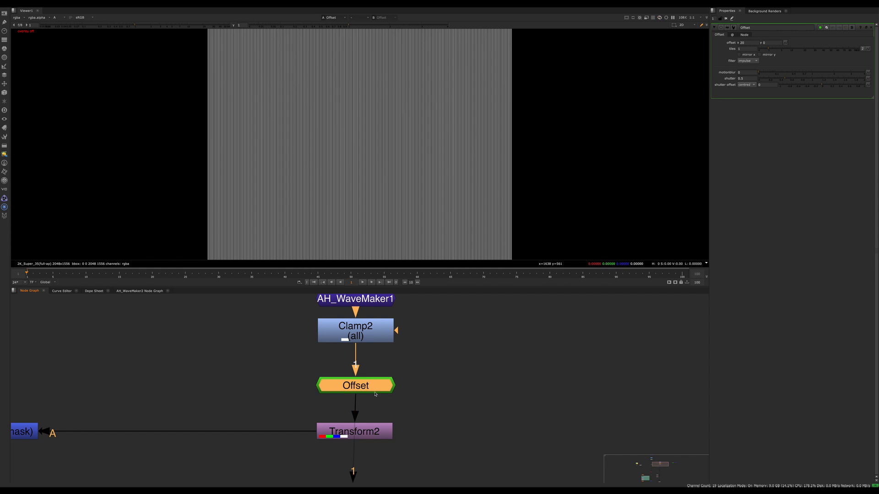
click(747, 43)
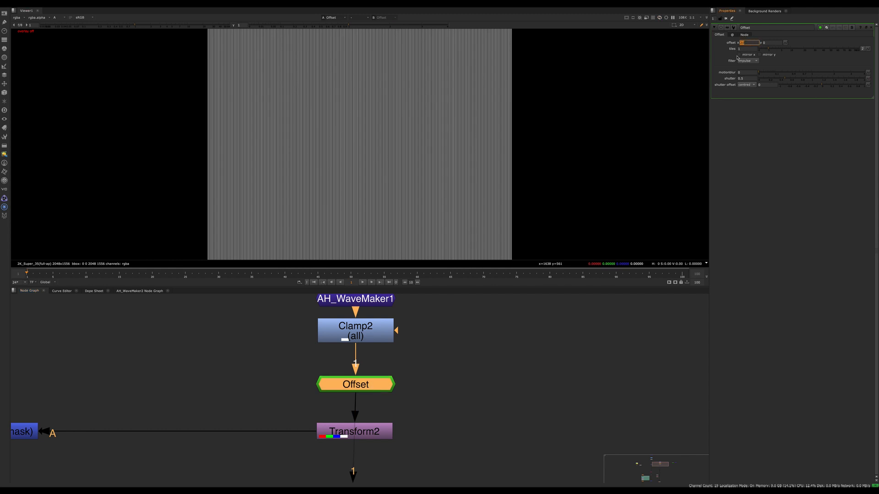
click(333, 405)
middle_drag(334, 404, 498, 374)
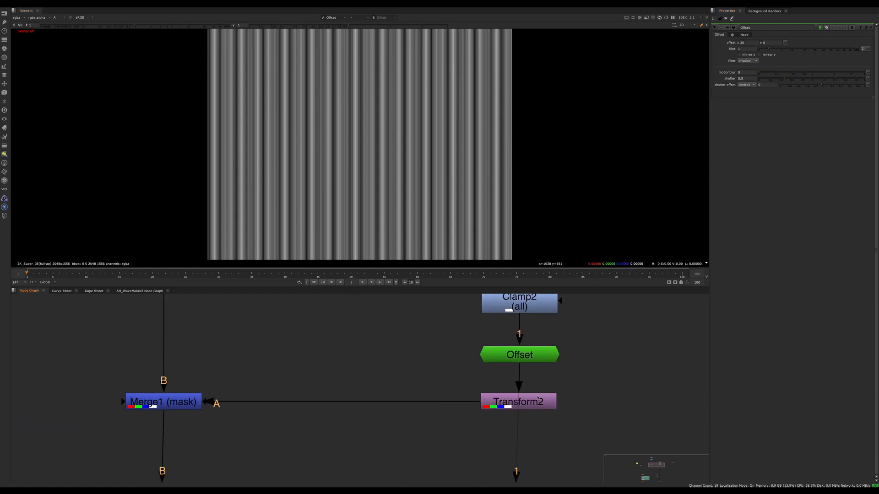
View the Transform2 output and open the node's properties.
click(496, 398)
middle_drag(346, 377, 351, 347)
click(478, 381)
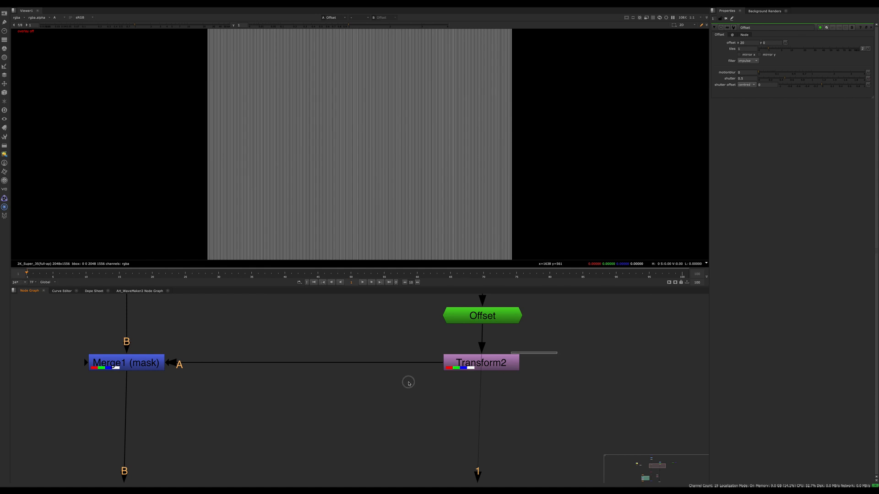
ctrl+shift+click(487, 362)
double_click(486, 362)
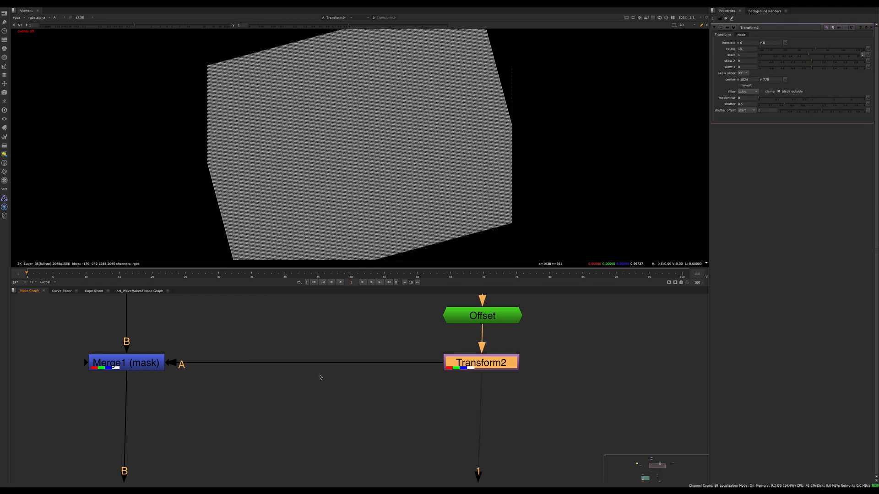
Toggle Transform2 off and on to compare its rotation, and view the Merge1 (mask) output.
middle_drag(321, 378, 450, 406)
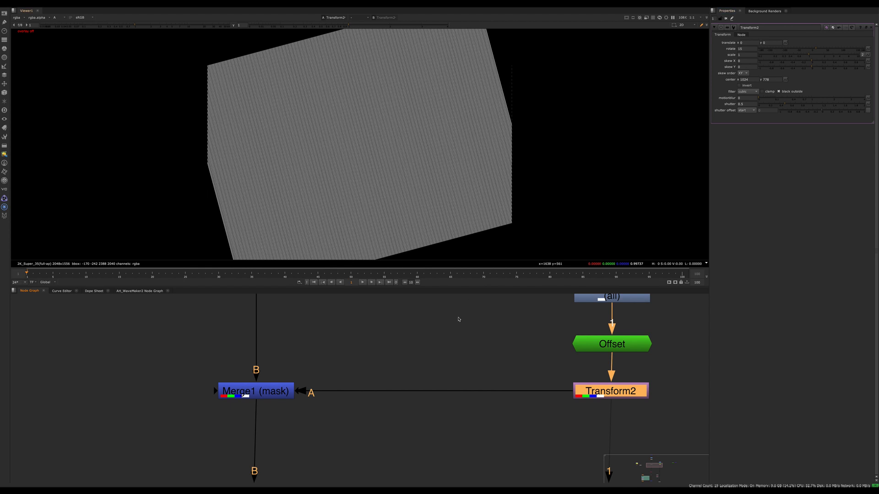
key(d)
key(d)
key(d)
key(d)
click(258, 394)
key(1)
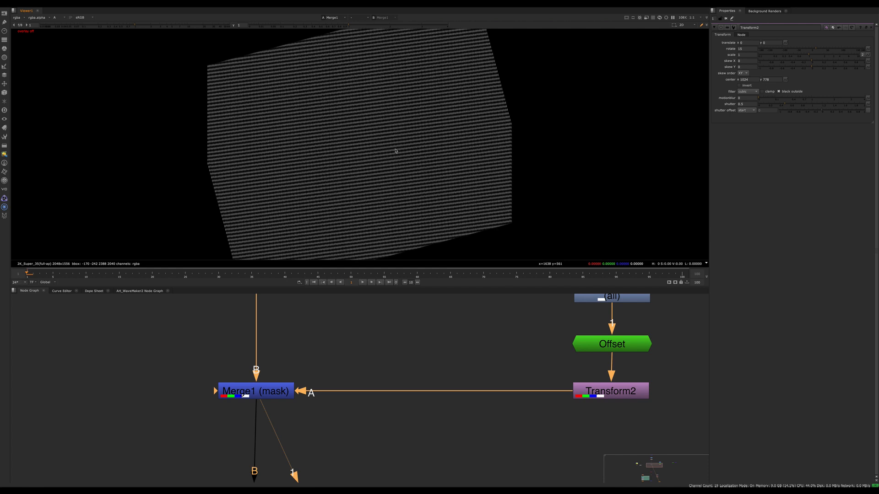
Try different Transform2 rotation angles on the merged lines and reset the rotation to 0.
click(814, 49)
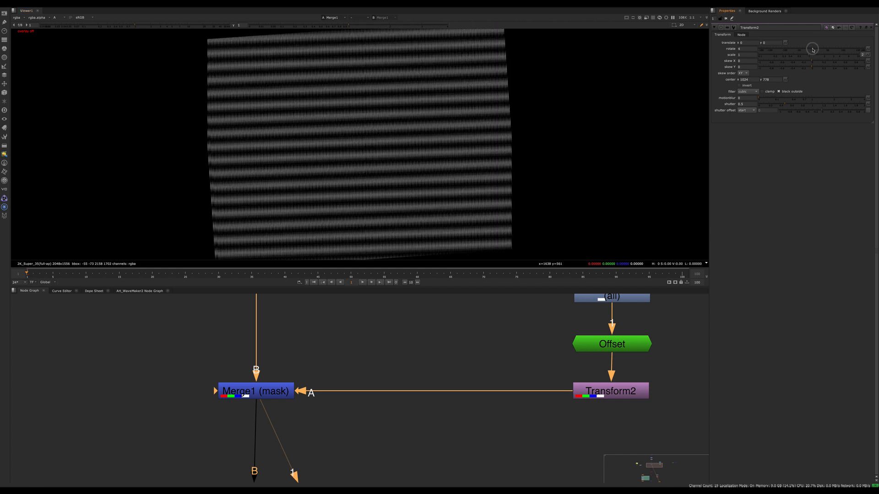
drag(813, 48, 816, 48)
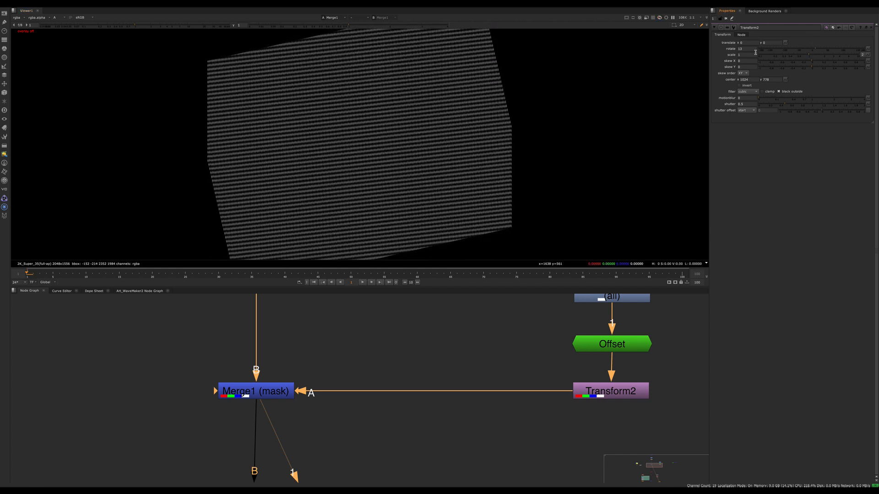
drag(753, 49, 733, 50)
text(0)
key(Return)
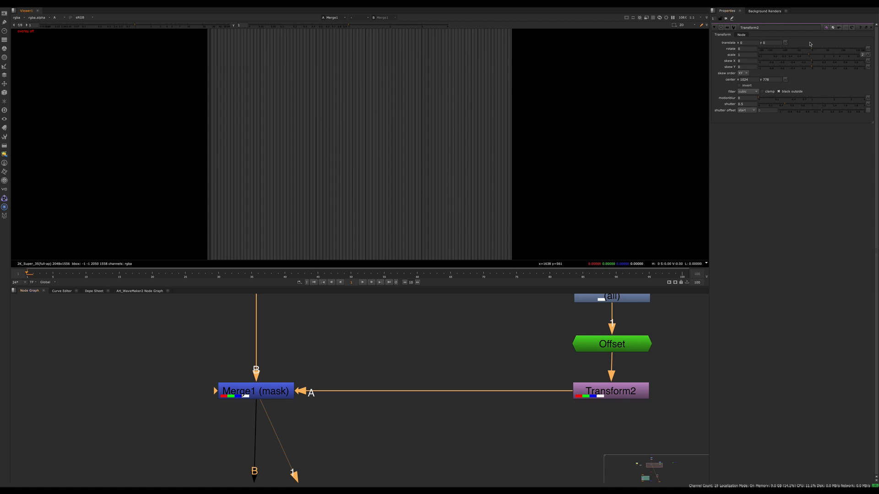
Sweep Transform2's rotation up to about 13 to show the pattern forming, and undo the change.
click(813, 49)
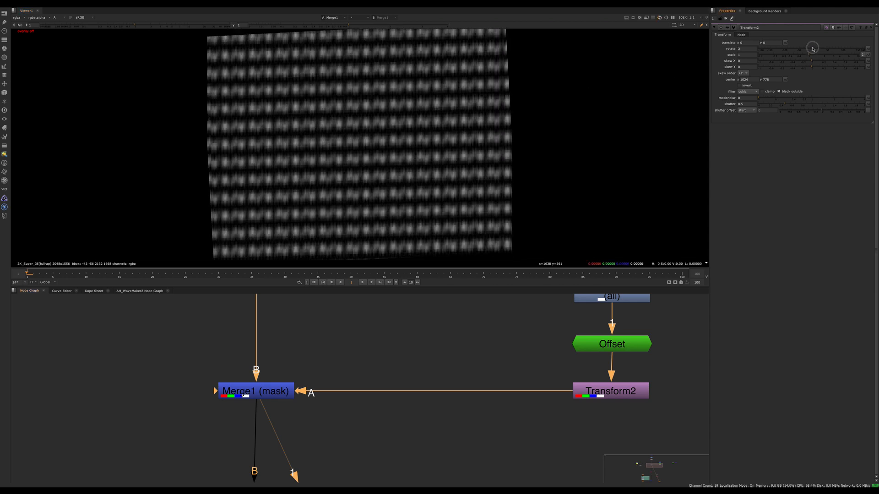
drag(813, 48, 815, 49)
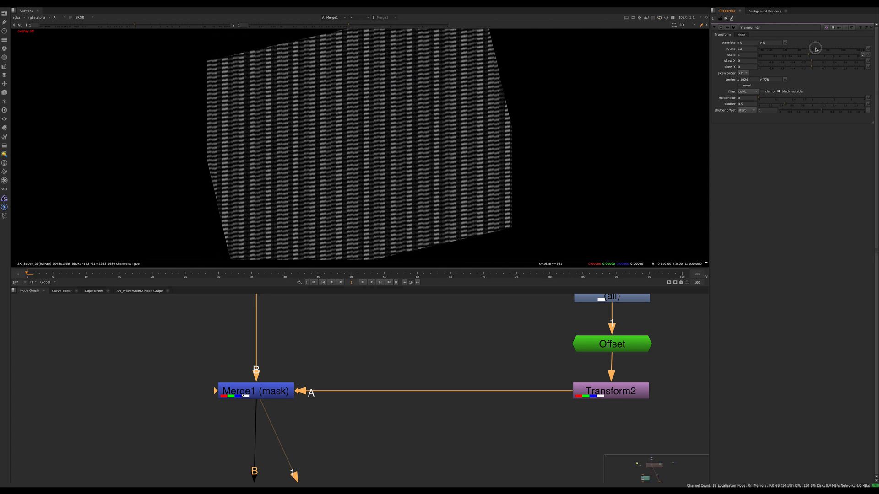
click(516, 139)
key(ctrl+z)
Set Transform2's rotation to 15.
click(746, 48)
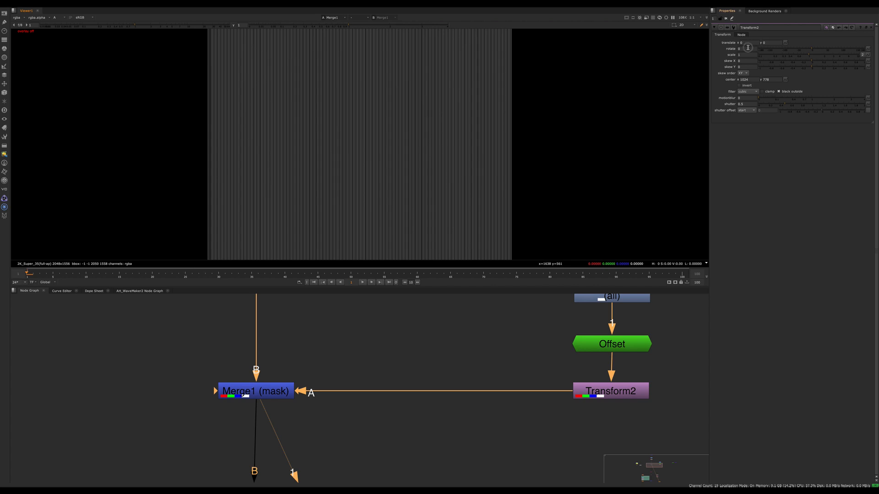
text(15)
key(Return)
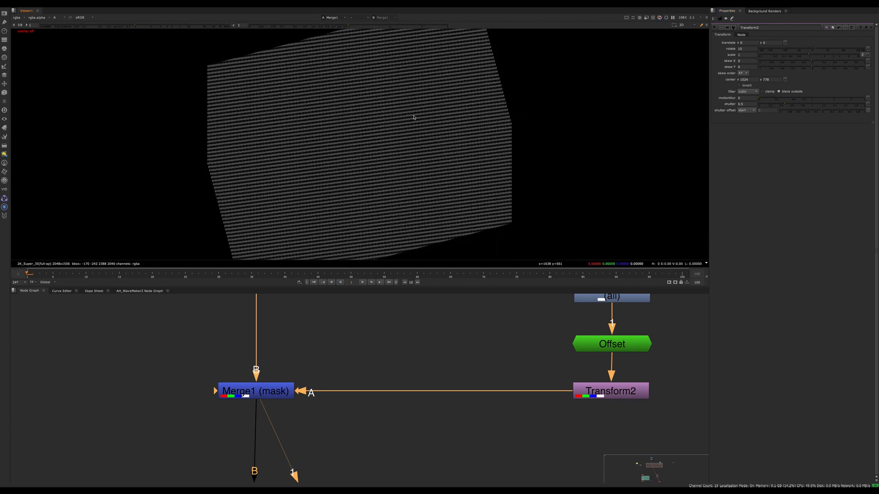
Move the GridWarp3_1 node down the main branch, closer to Merge1.
scroll(369, 377, down, 5)
scroll(352, 353, up, 5)
drag(348, 325, 351, 401)
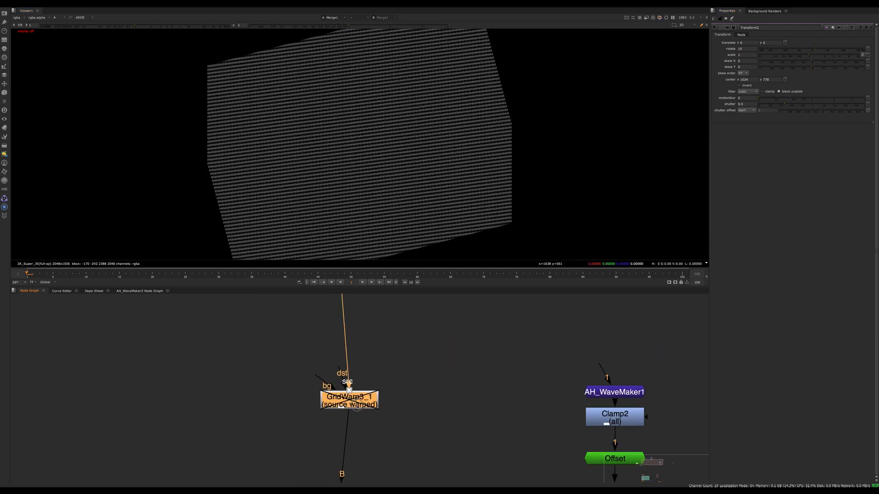
middle_drag(391, 411, 378, 377)
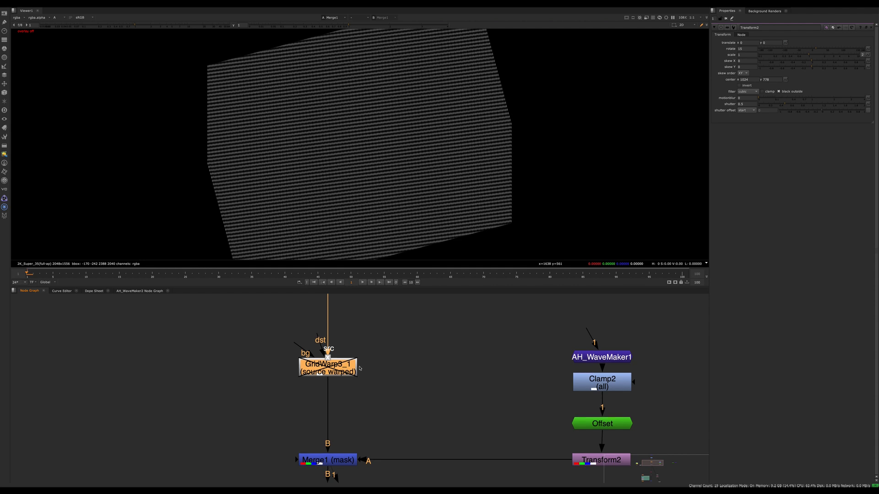
Enable GridWarp3_1 and toggle it off and on to compare the warped pattern in the Merge1 output.
key(1)
middle_drag(346, 383, 376, 393)
click(330, 386)
key(1)
click(338, 359)
key(d)
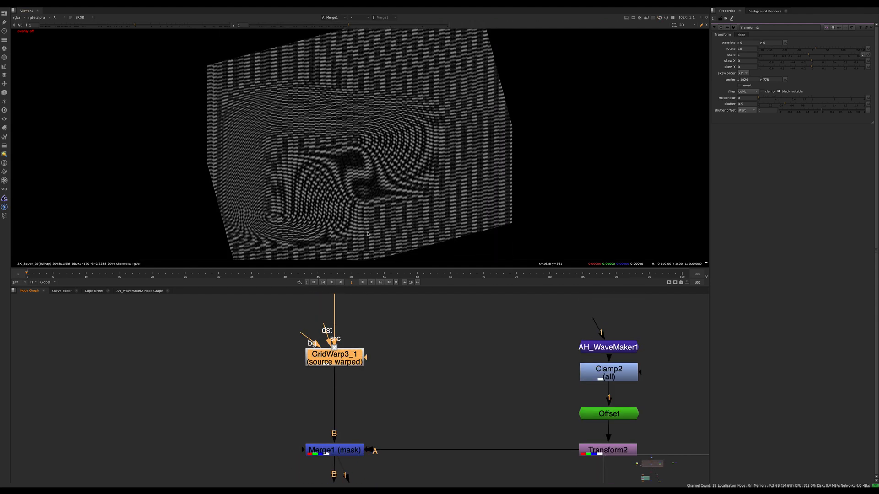
key(d)
key(d)
Turn on the viewer overlays, and open and close GridWarp3_1's properties.
key(o)
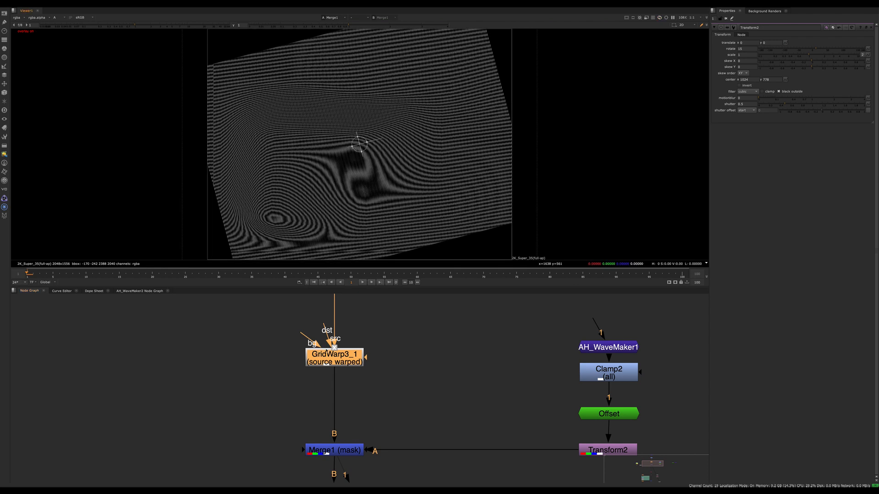
double_click(327, 351)
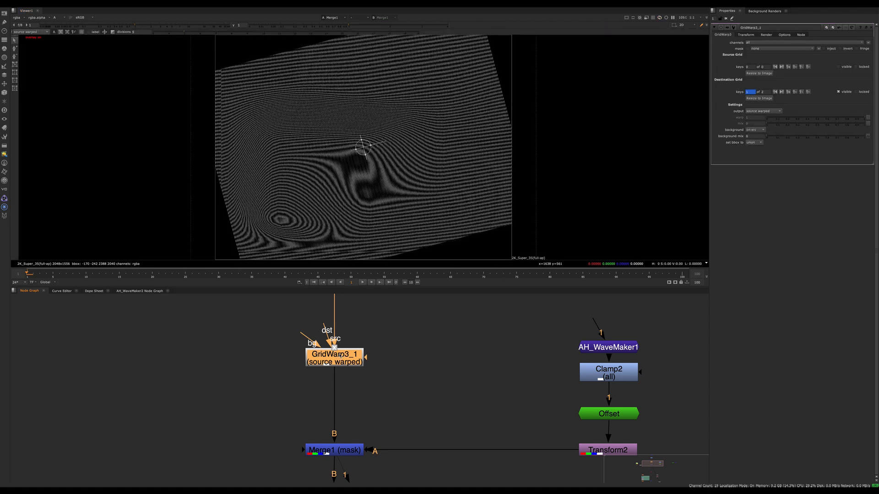
click(870, 28)
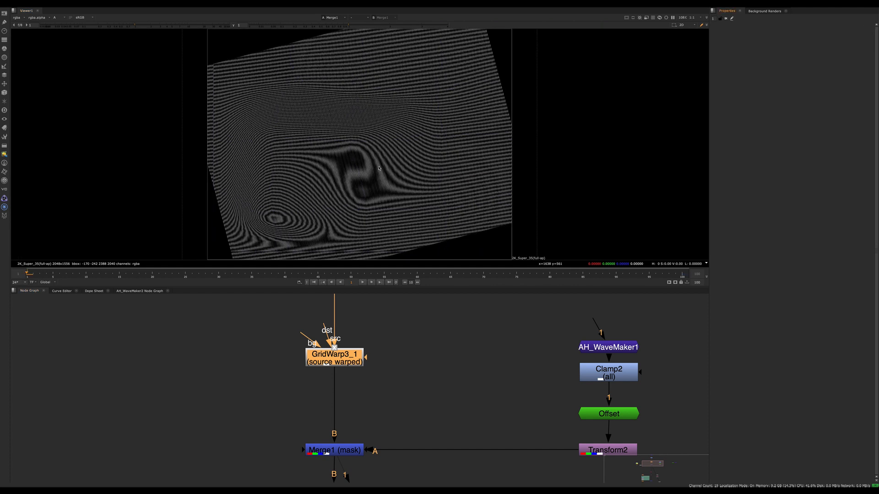
Play back and scrub the animated moiré pattern, and return to the first frame.
click(364, 282)
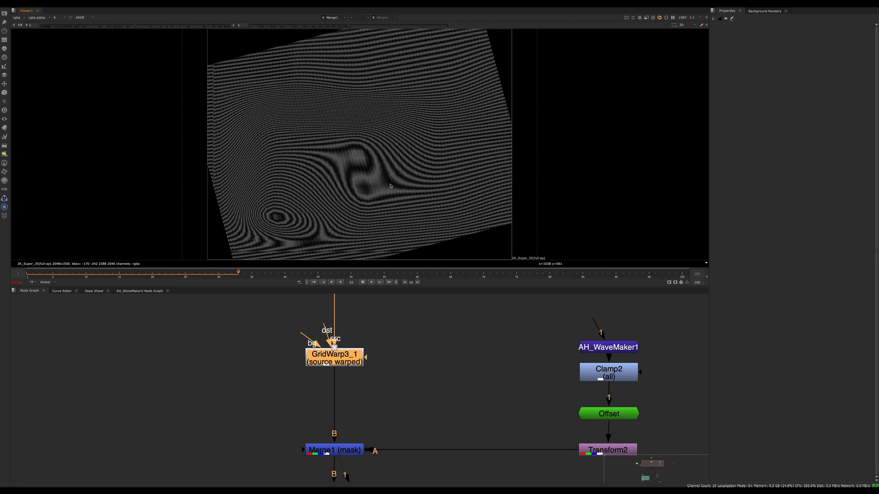
click(86, 274)
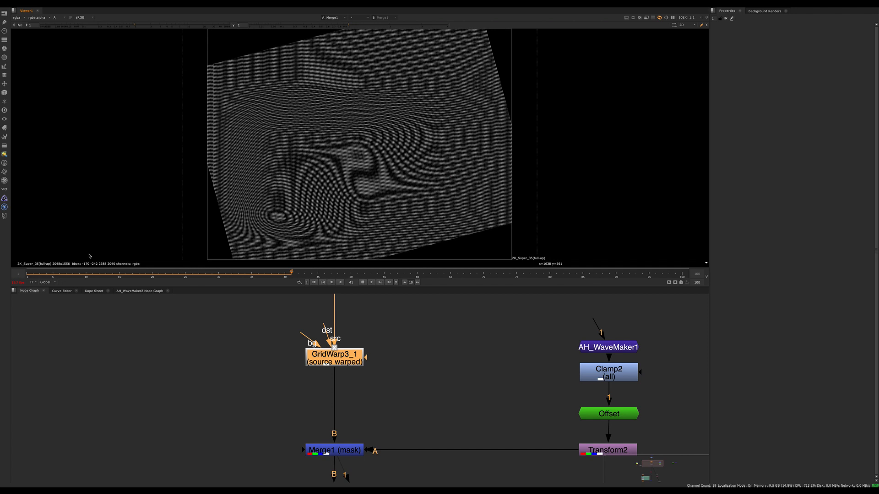
drag(350, 357, 350, 358)
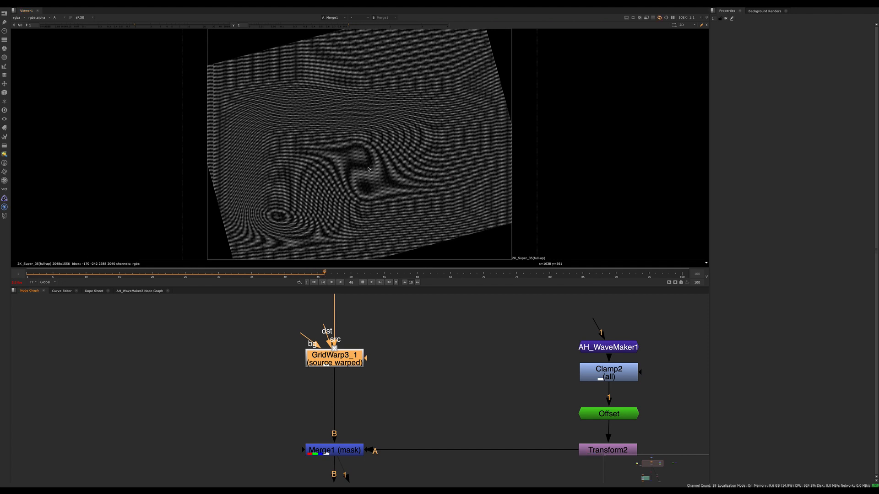
click(34, 274)
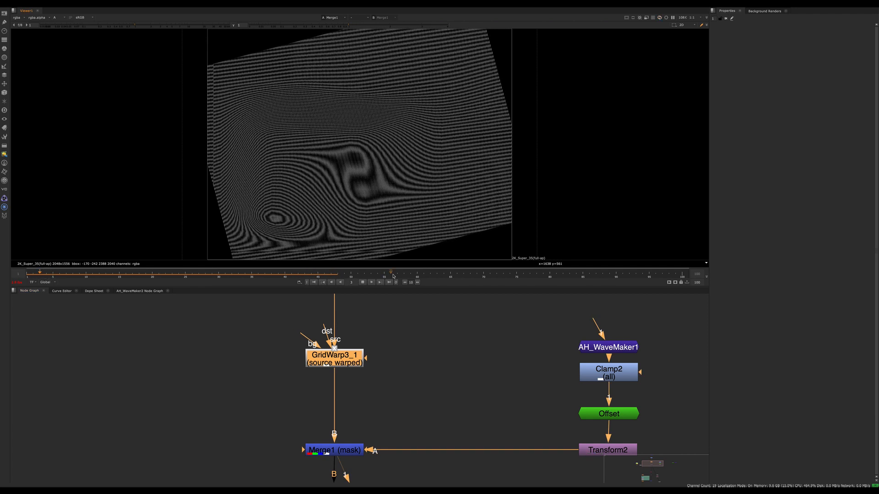
click(363, 282)
click(371, 283)
click(27, 275)
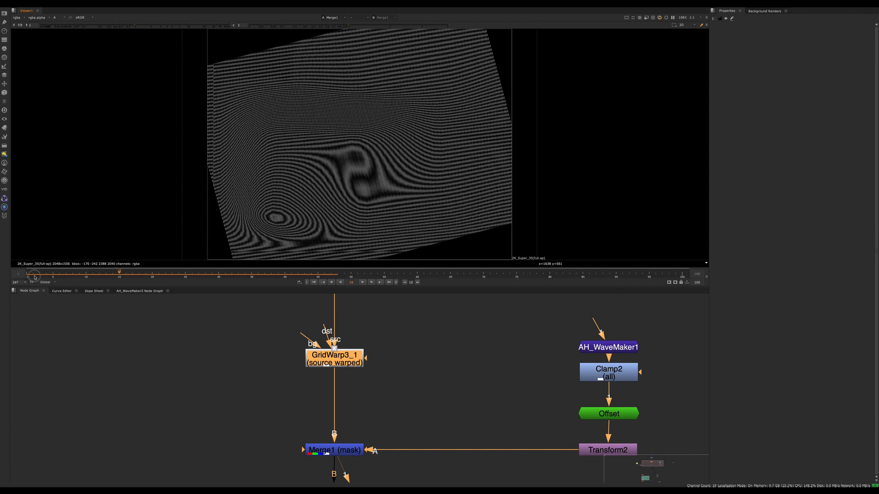
Move the UV_Map_Generator1 and STMap2 nodes up beside the main branch.
click(222, 350)
scroll(222, 350, down, 4)
middle_drag(202, 354, 259, 404)
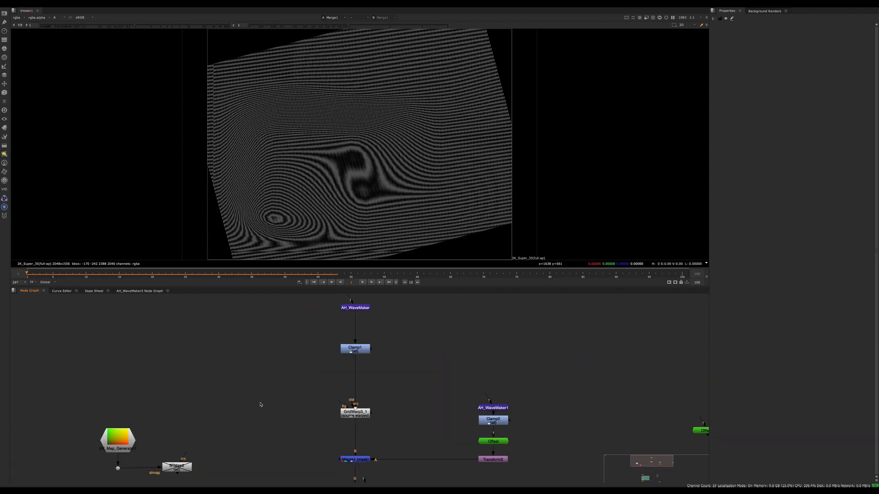
drag(219, 407, 99, 475)
drag(123, 438, 218, 342)
Insert STMap2 between Clamp1 and GridWarp3_1 in the main branch and enable it.
click(220, 366)
scroll(219, 343, up, 4)
middle_drag(224, 342, 228, 355)
drag(228, 355, 223, 374)
drag(297, 413, 458, 414)
middle_drag(320, 378, 324, 339)
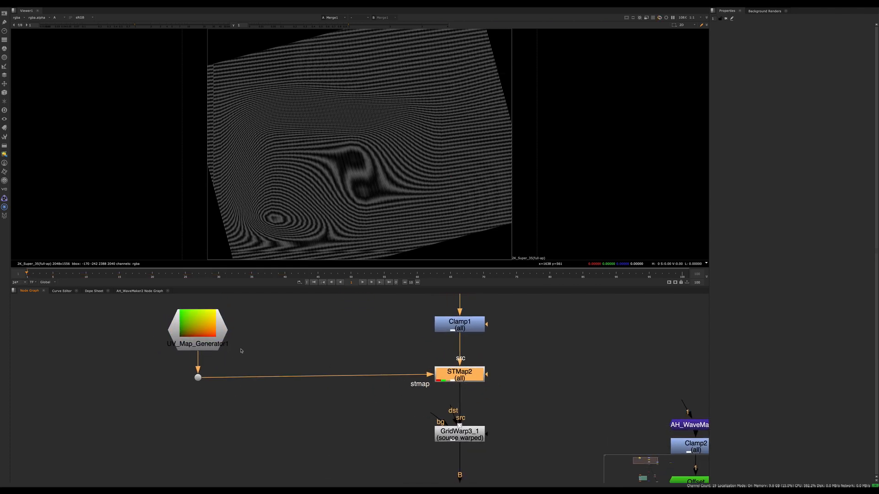
Add a RotoPaint node below UV_Map_Generator1 and move the generator up to leave space between them.
drag(222, 346, 223, 317)
middle_drag(233, 320, 254, 370)
key(Tab)
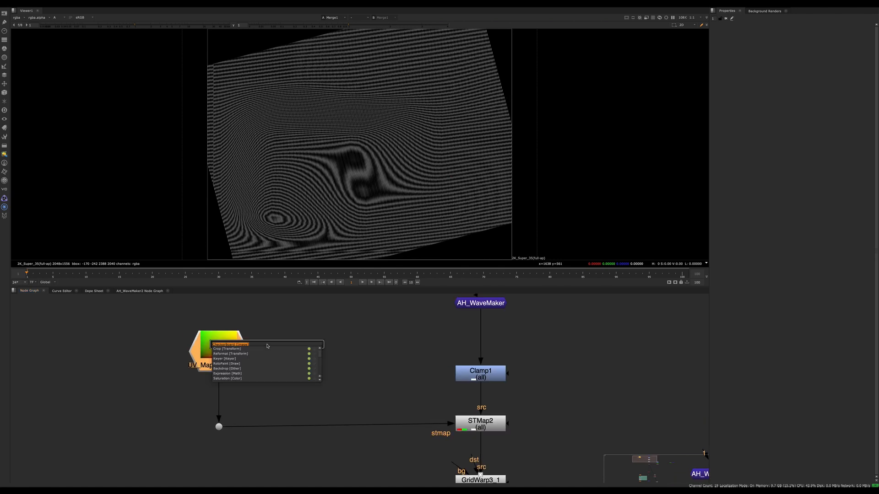
text(rotopaint)
key(Return)
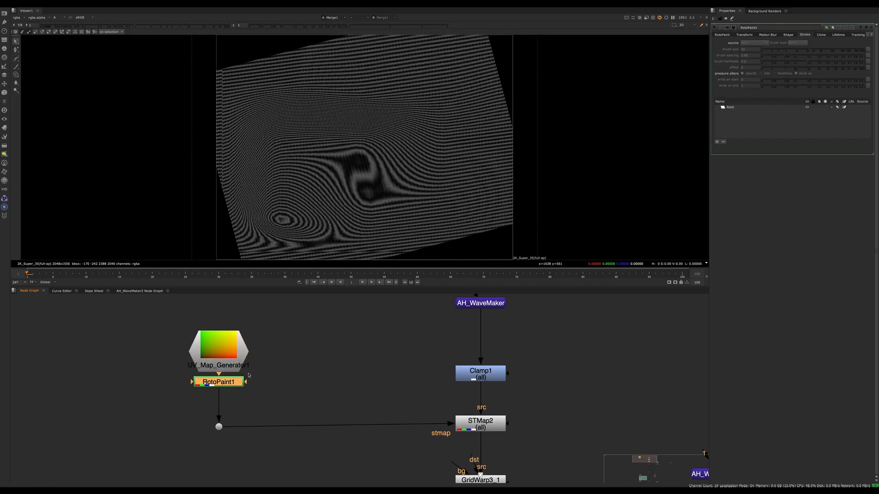
drag(231, 361, 226, 331)
scroll(227, 330, up, 3)
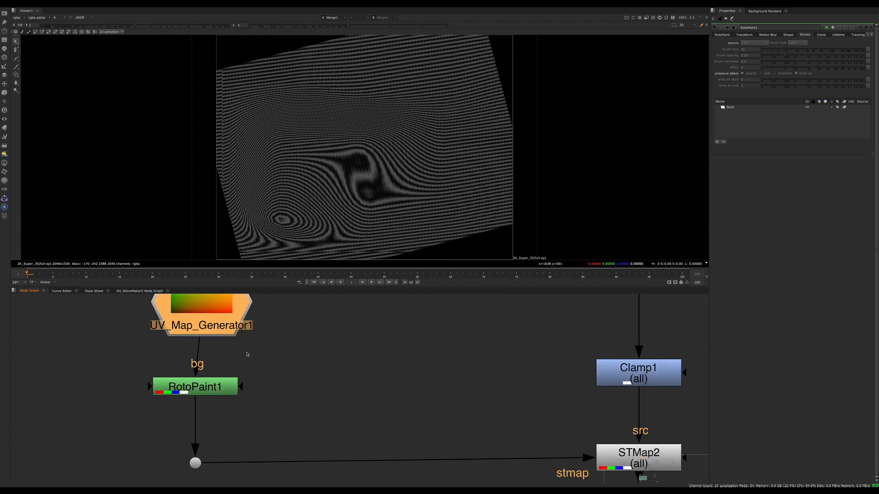
Smear the UV map in RotoPaint1 with a size 270 brush, undo the first stroke, repaint it and hide the viewer overlay.
click(246, 403)
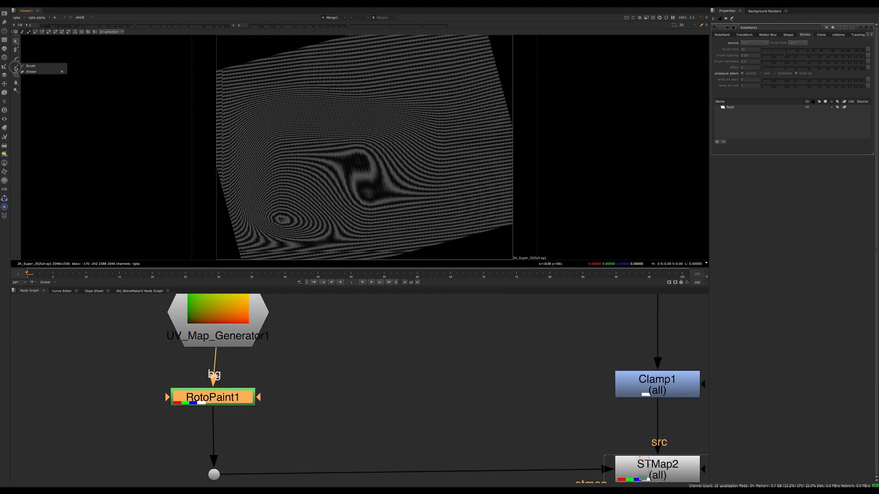
click(17, 81)
drag(17, 81, 37, 94)
key(q)
key(q)
mouse_move(454, 143)
shift+mouse_down()
mouse_move(470, 128)
mouse_move(395, 114)
shift+mouse_up()
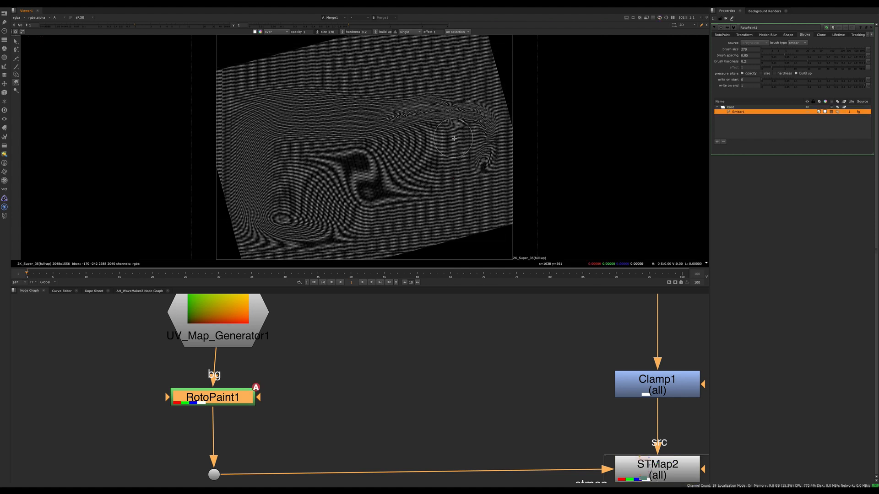
key(ctrl+z)
mouse_move(477, 164)
mouse_down()
mouse_move(470, 140)
mouse_move(430, 99)
mouse_move(379, 110)
mouse_move(422, 73)
mouse_move(455, 83)
mouse_up()
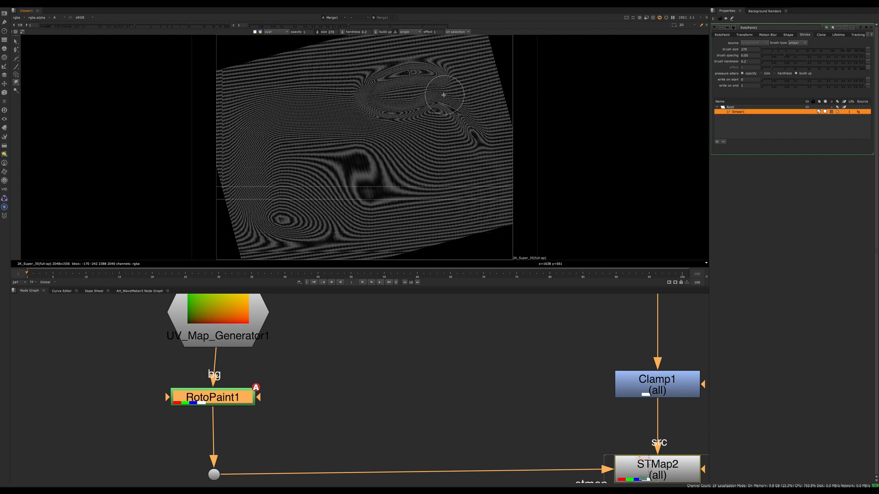
key(o)
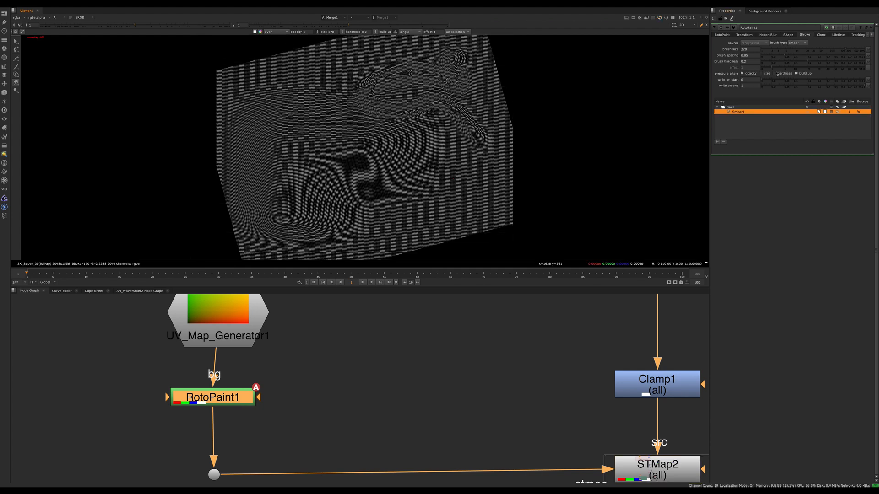
Shorten the smear stroke by lowering its write on end value.
click(730, 34)
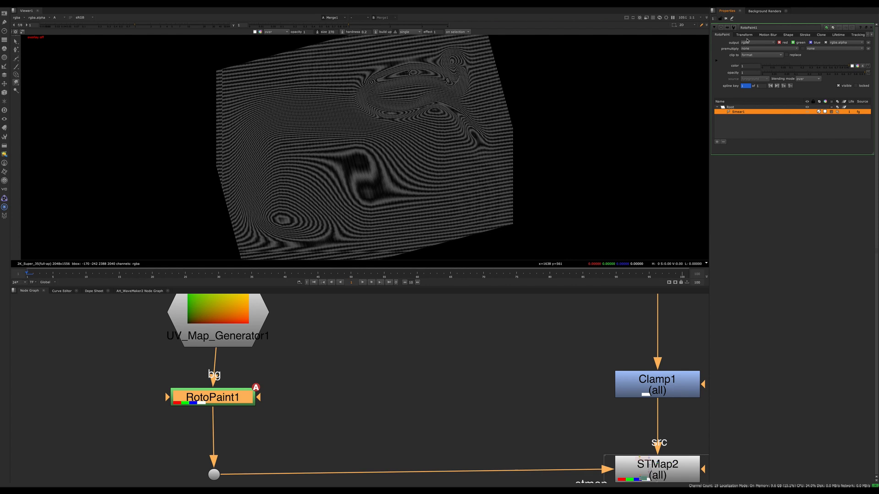
click(807, 36)
drag(859, 88, 824, 87)
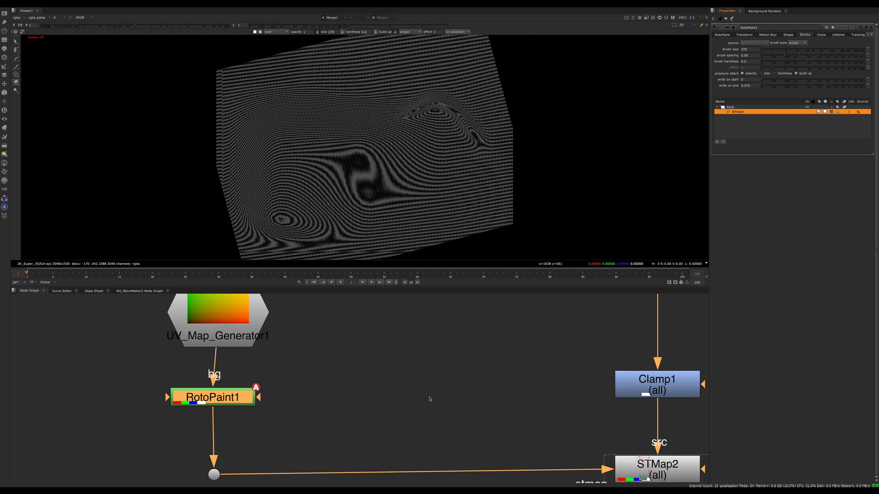
Delete the UV_Map_Generator1, RotoPaint1 and dot branch together with the STMap2 node.
scroll(333, 389, down, 5)
drag(396, 314, 252, 455)
middle_drag(251, 455, 169, 429)
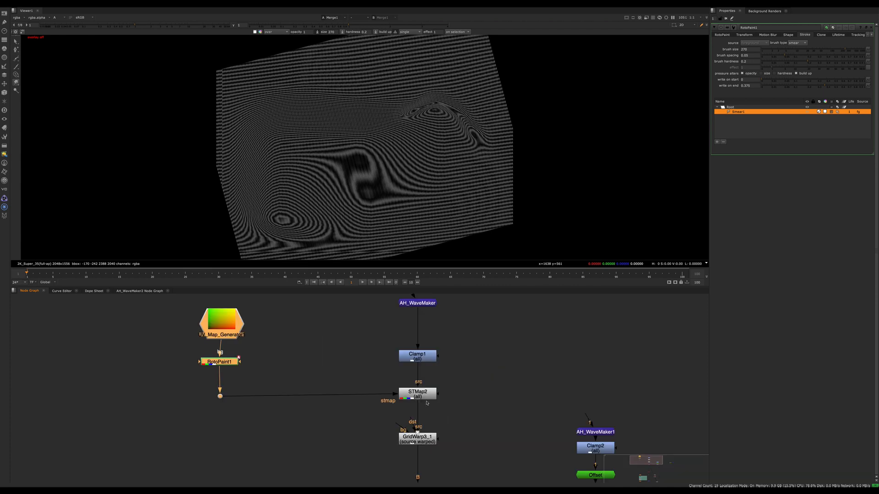
key(Delete)
click(417, 394)
key(Delete)
View the outputs of GridWarp3_1 and the Merge1 mask node.
click(416, 439)
middle_drag(416, 439, 335, 376)
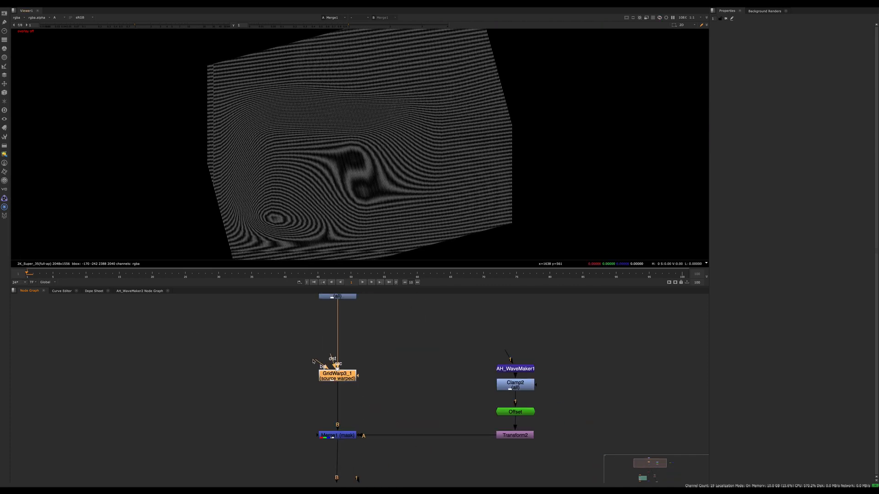
key(1)
click(333, 447)
click(336, 436)
key(1)
click(377, 420)
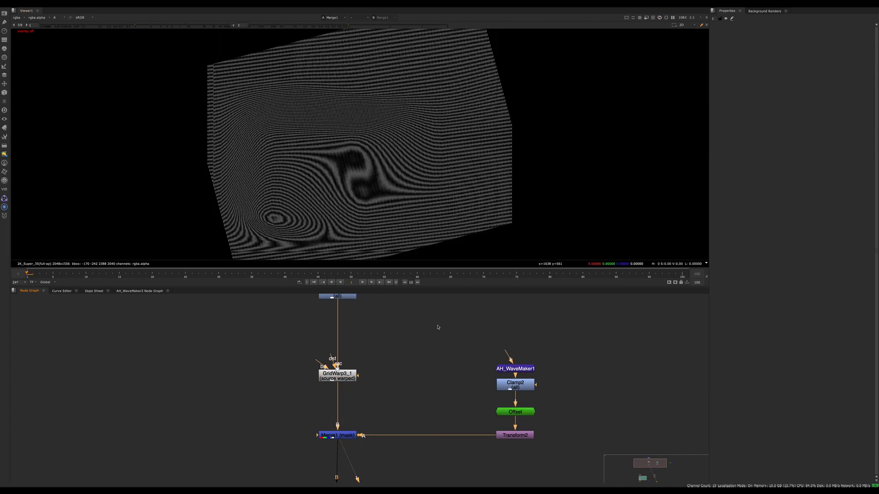
middle_drag(404, 428, 399, 377)
drag(300, 391, 371, 359)
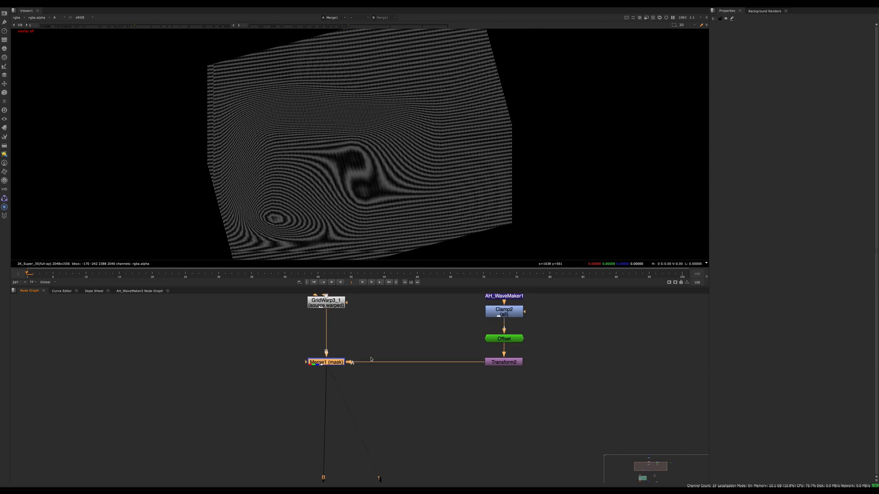
View the output of Shuffle3 below Merge1 in the main branch.
middle_drag(419, 413, 371, 371)
middle_drag(321, 403, 425, 398)
scroll(408, 383, down, 5)
middle_drag(427, 442, 386, 379)
scroll(385, 379, up, 5)
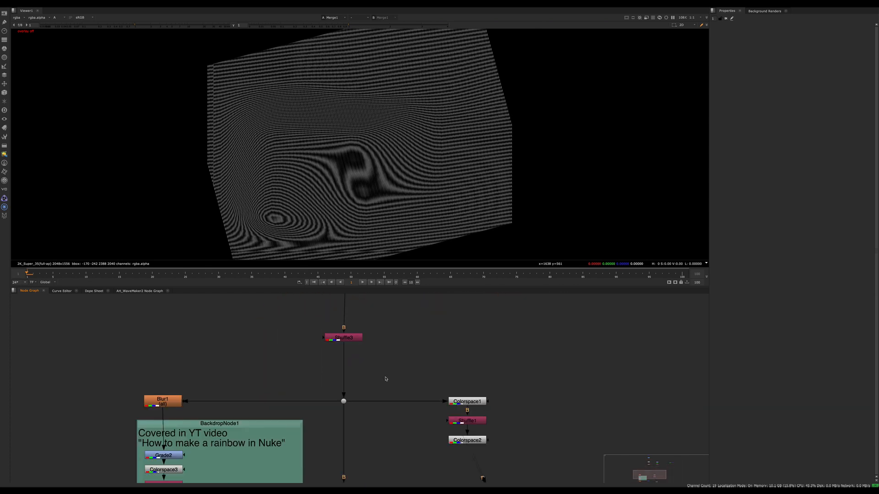
click(344, 338)
key(1)
click(392, 382)
middle_drag(419, 352, 486, 333)
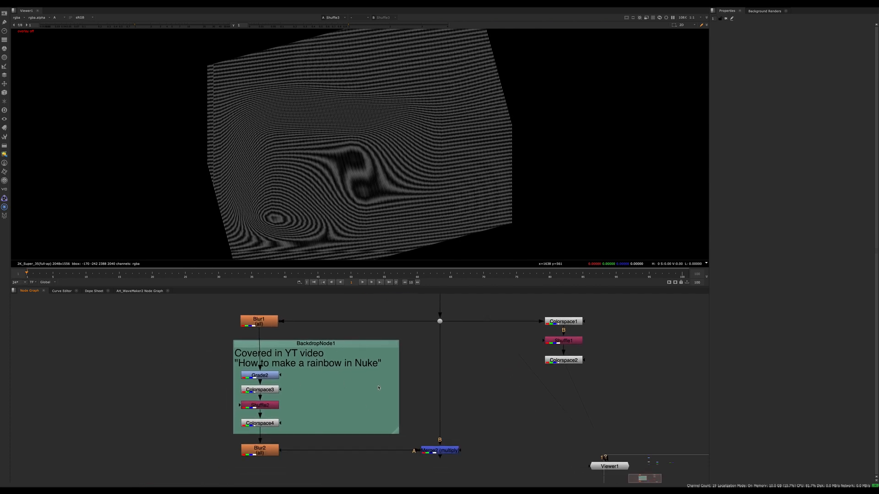
Examine the settings of Colorspace3, Shuffle2 and Colorspace4 in the rainbow backdrop.
middle_drag(324, 388, 387, 384)
scroll(386, 384, up, 3)
middle_drag(361, 346, 244, 367)
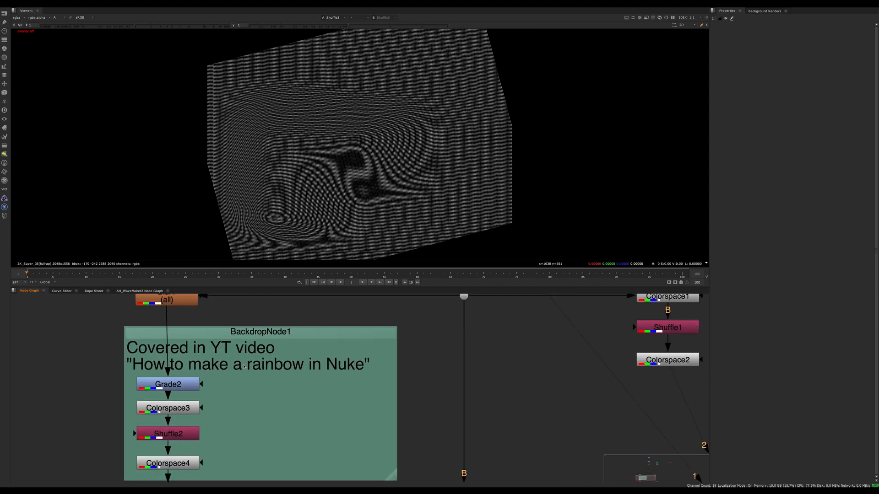
middle_drag(265, 394, 306, 372)
double_click(283, 365)
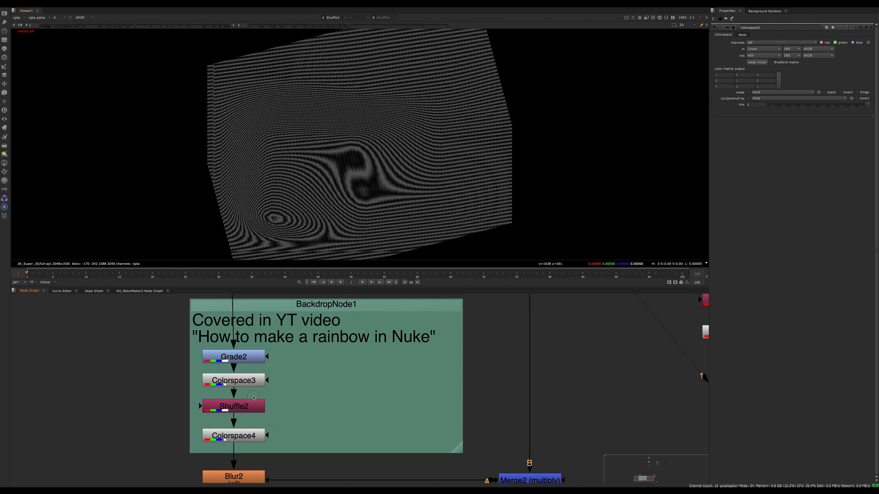
double_click(255, 406)
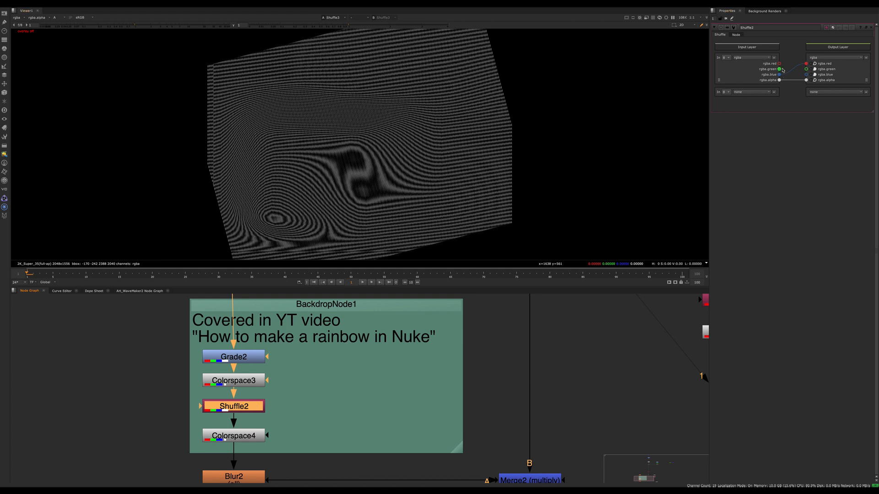
double_click(256, 435)
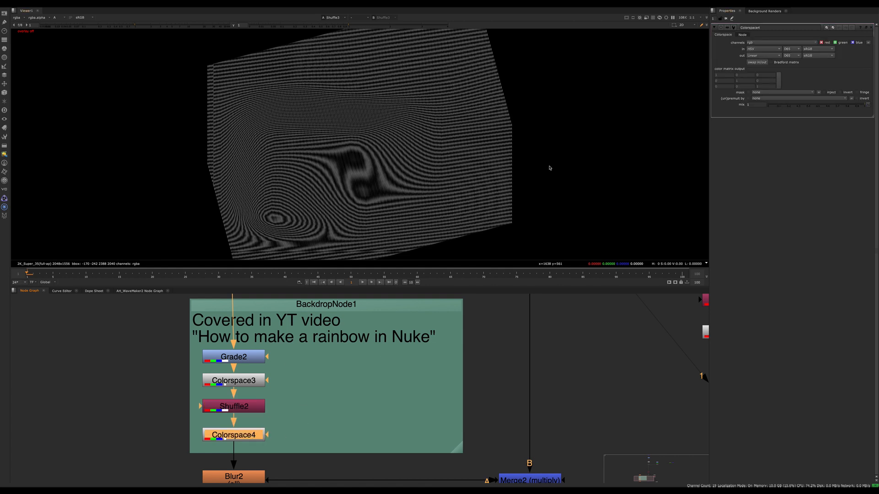
click(330, 409)
drag(305, 414, 301, 418)
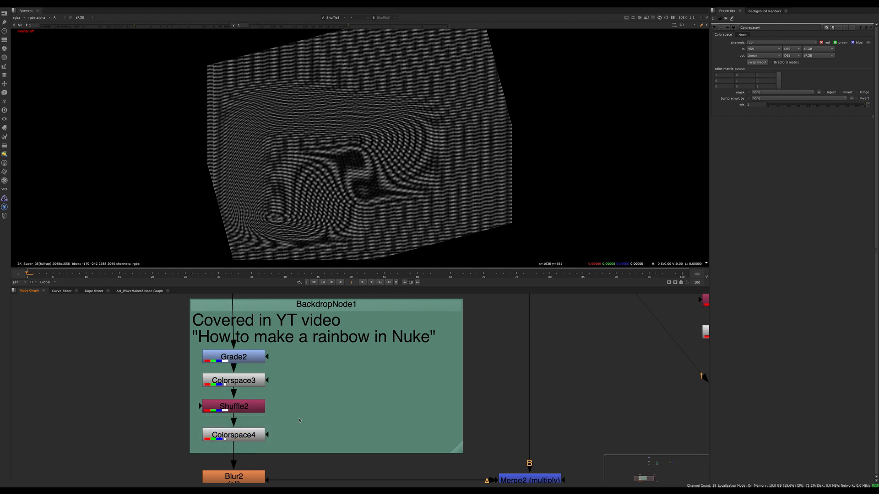
View the Shuffle3 output and the Colorspace2 result, switching the viewer from alpha to RGB.
middle_drag(636, 351, 382, 367)
scroll(458, 366, down, 3)
middle_drag(392, 323, 355, 380)
drag(268, 397, 309, 361)
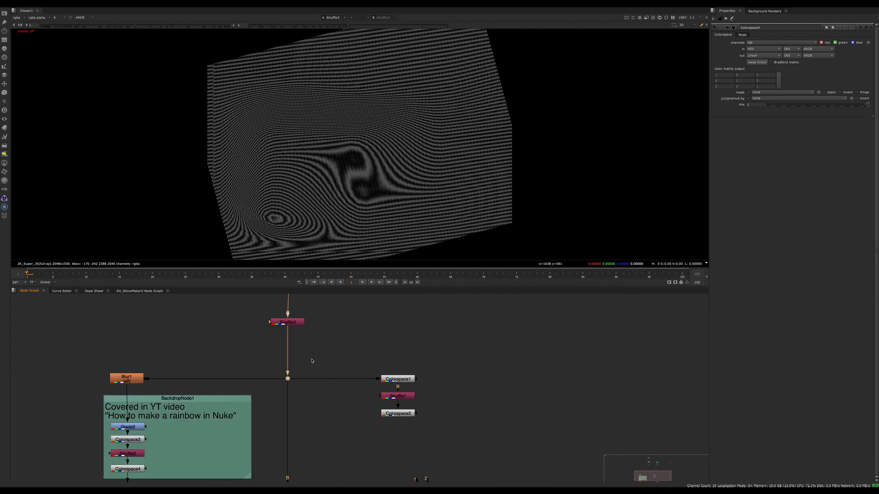
key(1)
scroll(402, 425, up, 3)
middle_drag(409, 411, 410, 416)
drag(498, 431, 363, 379)
key(1)
click(364, 415)
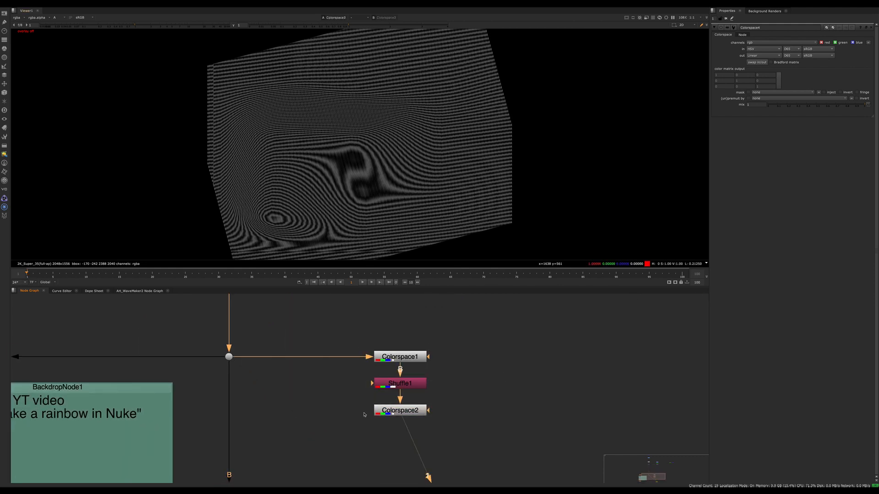
key(a)
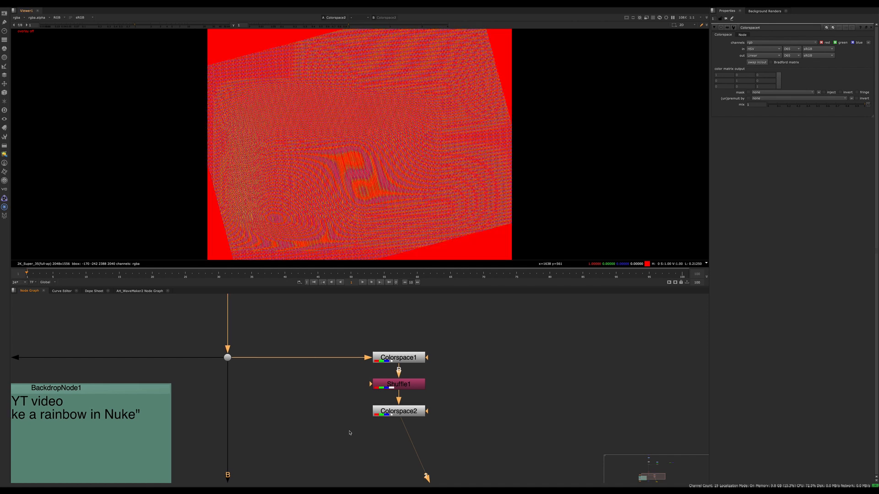
View Shuffle3 again and open its settings to examine how its channels are routed.
middle_drag(340, 376, 333, 459)
click(229, 351)
key(1)
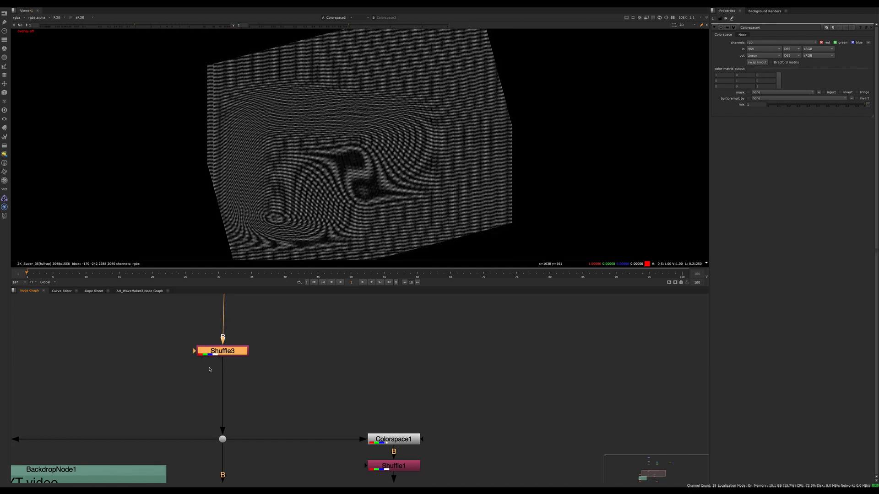
double_click(229, 351)
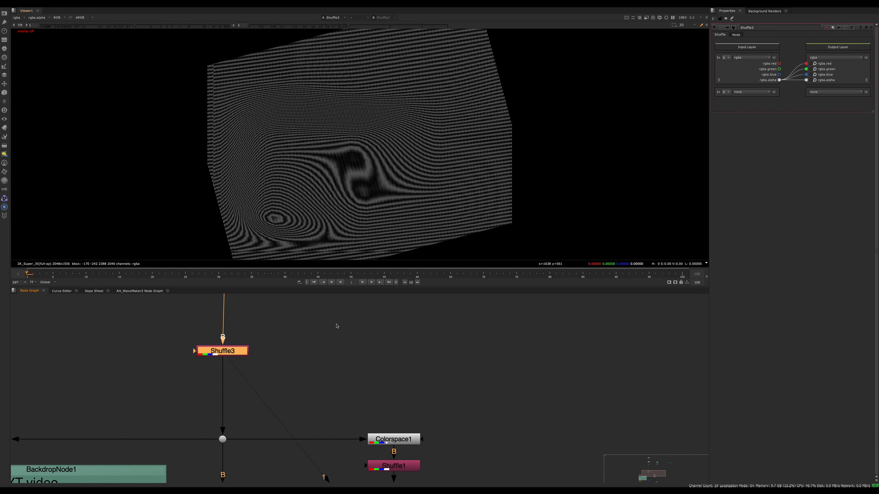
View the Colorspace2 rainbow result and examine its colours close up.
key(g)
drag(316, 355, 206, 369)
click(313, 357)
middle_drag(313, 357, 287, 287)
drag(428, 350, 287, 395)
drag(429, 416, 272, 456)
key(1)
middle_drag(348, 185, 522, 158)
middle_drag(521, 158, 573, 207)
middle_drag(545, 152, 293, 133)
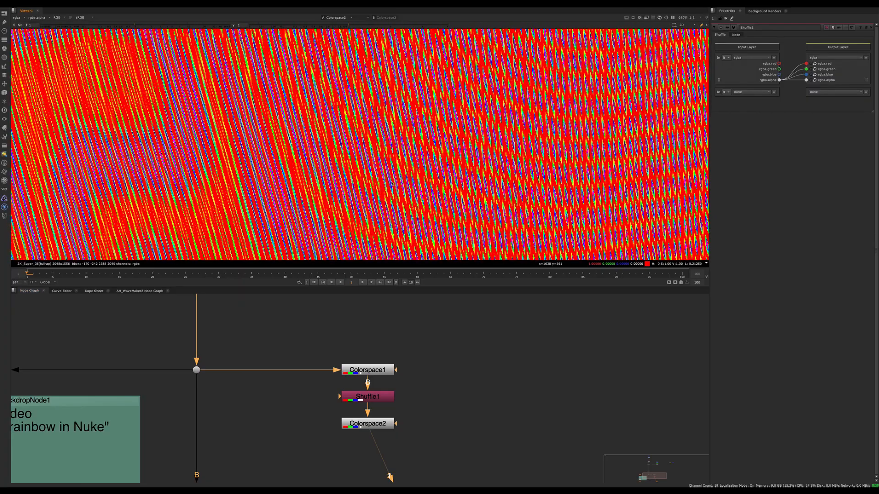
View the dot feeding the colour branches and examine its fine line pattern.
key(f)
key(1)
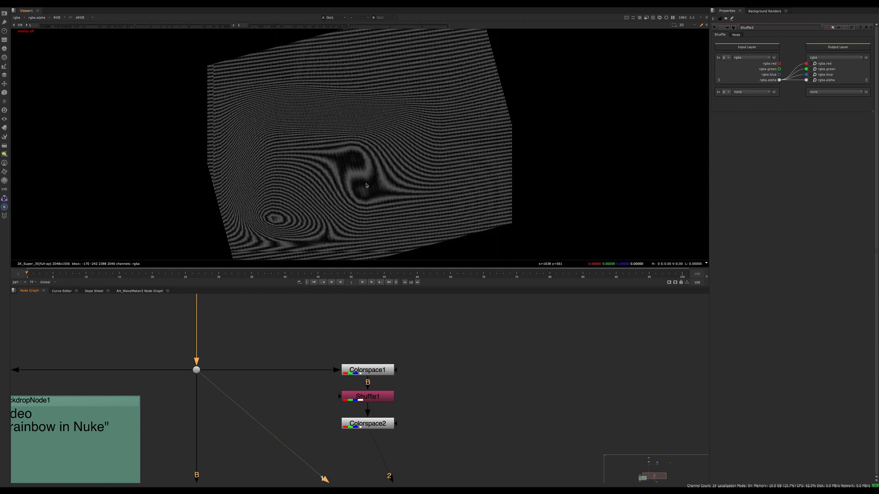
alt+middle_drag(356, 183, 390, 168)
key(f)
View Blur1, open its settings and compare the pattern close up with the blur disabled and enabled.
middle_drag(220, 392, 430, 372)
middle_drag(301, 361, 371, 356)
click(236, 350)
key(1)
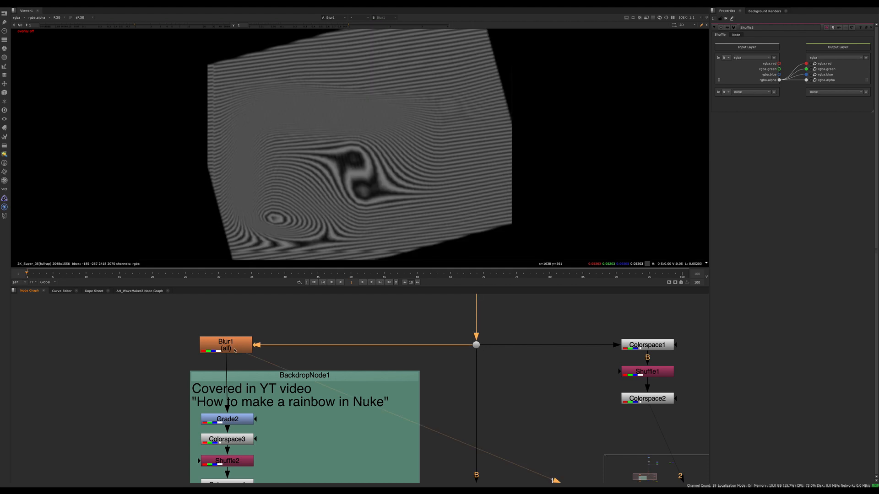
double_click(238, 345)
scroll(390, 167, up, 5)
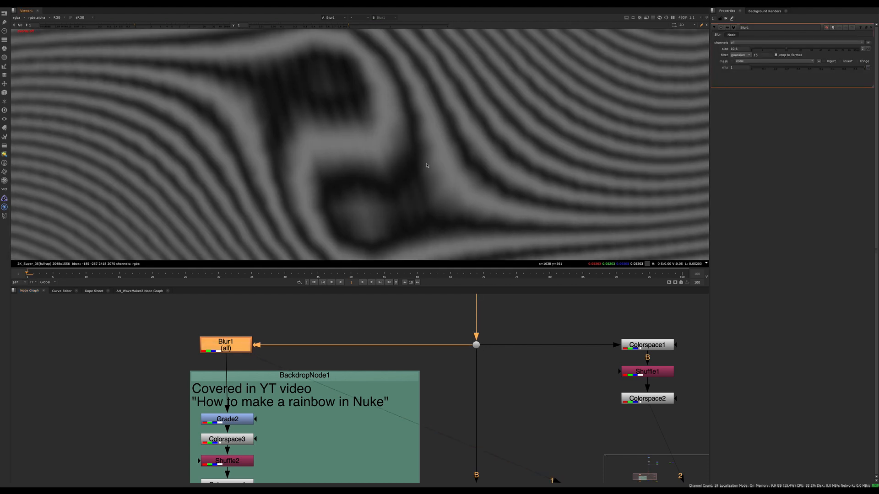
key(d)
key(d)
click(308, 416)
View the rainbow output of Colorspace4 fitted to the whole frame.
middle_drag(309, 416, 306, 334)
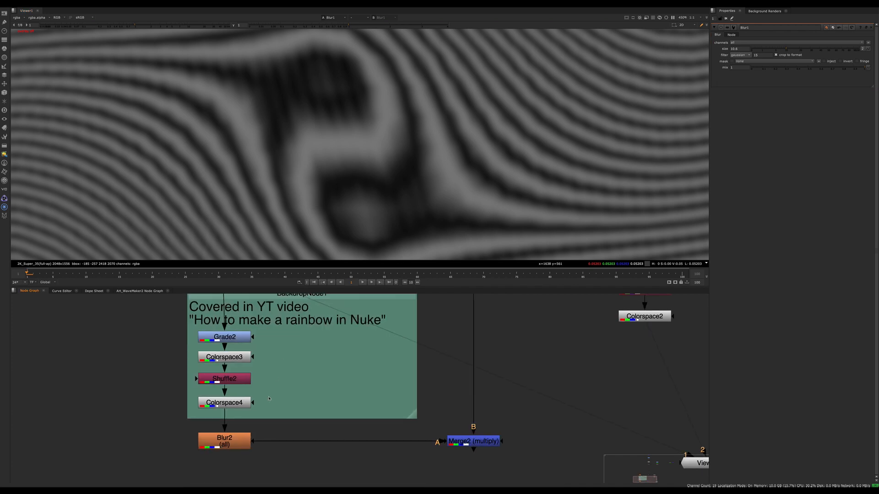
click(207, 406)
key(1)
key(f)
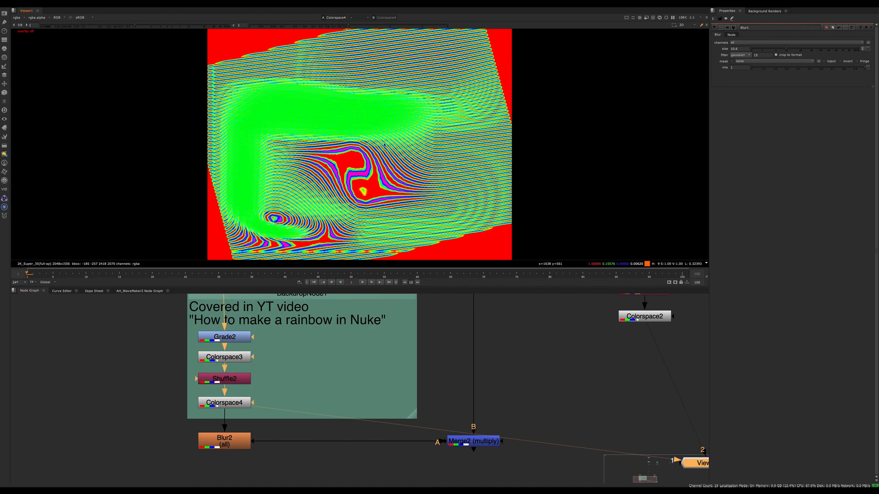
Compare the unblurred Colorspace2 rainbow with the pre-blurred Colorspace4 rainbow.
scroll(678, 300, down, 2)
middle_drag(678, 300, 596, 342)
key(2)
scroll(387, 207, up, 5)
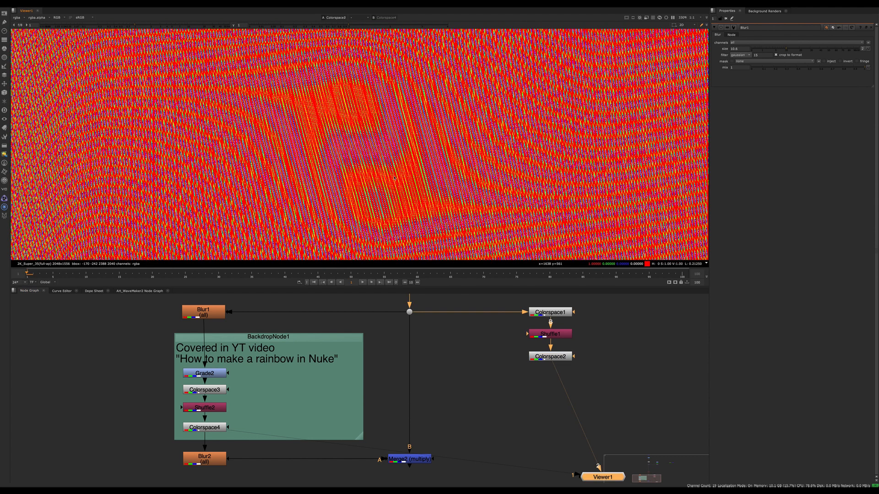
key(1)
key(f)
key(f)
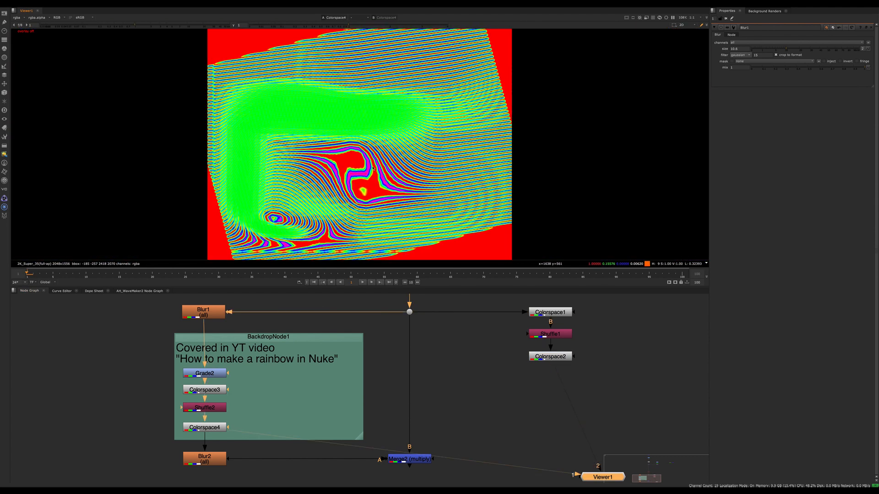
View the softened rainbow output of Blur2.
click(258, 445)
middle_drag(257, 445, 258, 362)
drag(258, 362, 206, 379)
key(1)
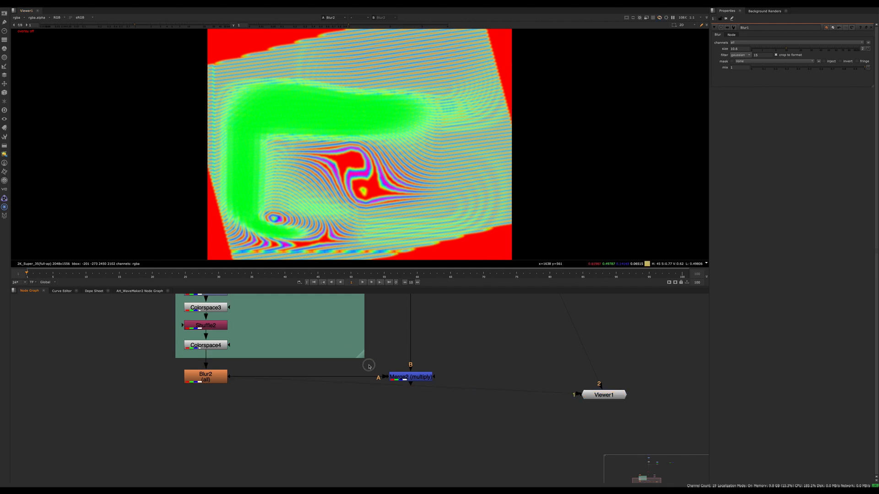
View the Merge2 multiply result and compare it with the merge disabled and enabled.
drag(367, 365, 426, 384)
key(1)
click(409, 377)
middle_drag(372, 356, 233, 404)
key(d)
key(d)
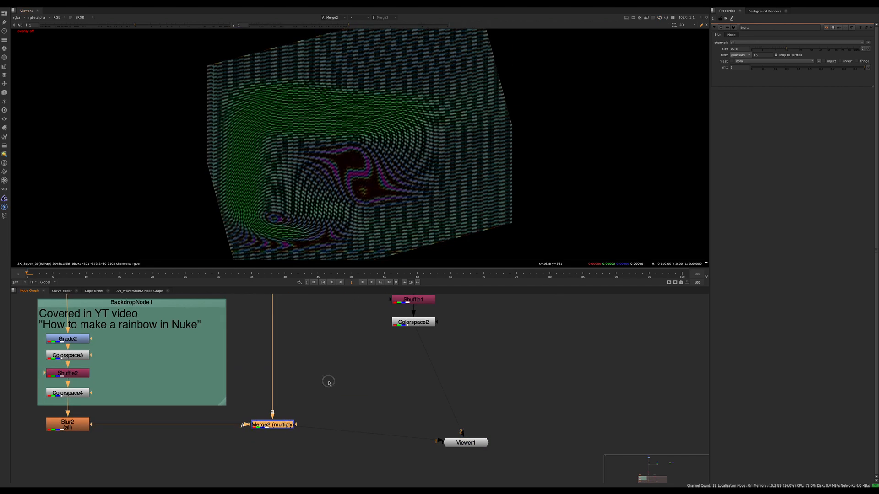
Compare the uncoloured line pattern, the Blur2 rainbow and the multiplied Merge2 result in turn.
middle_drag(328, 381, 369, 451)
click(313, 348)
key(1)
middle_drag(270, 405, 356, 346)
drag(249, 410, 130, 440)
key(1)
click(401, 436)
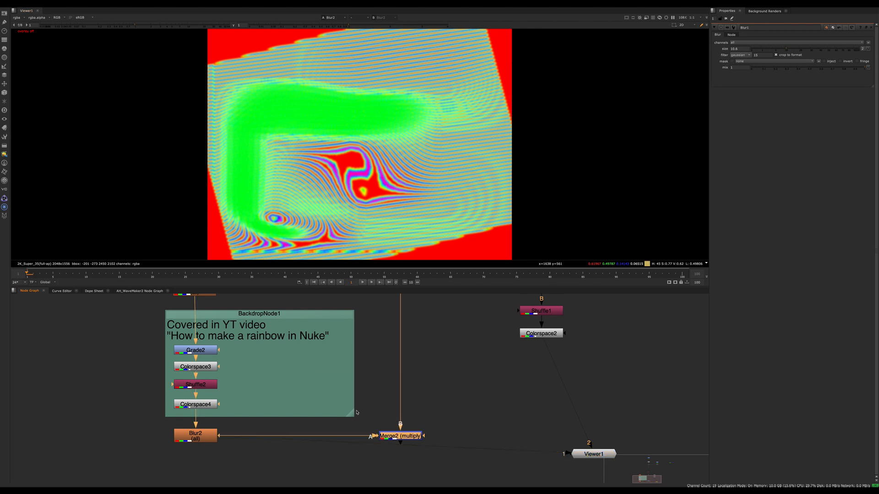
key(1)
middle_drag(479, 385, 430, 376)
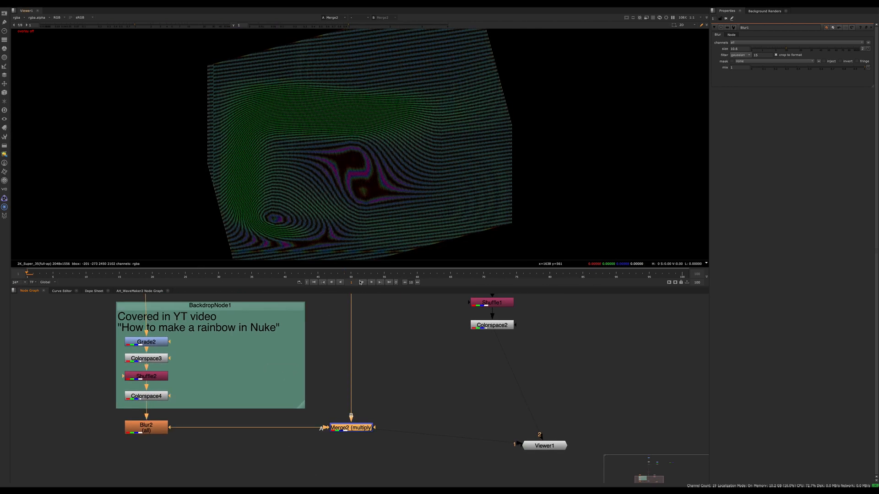
Play back the coloured moiré animation and scrub it back toward the first frame.
key(l)
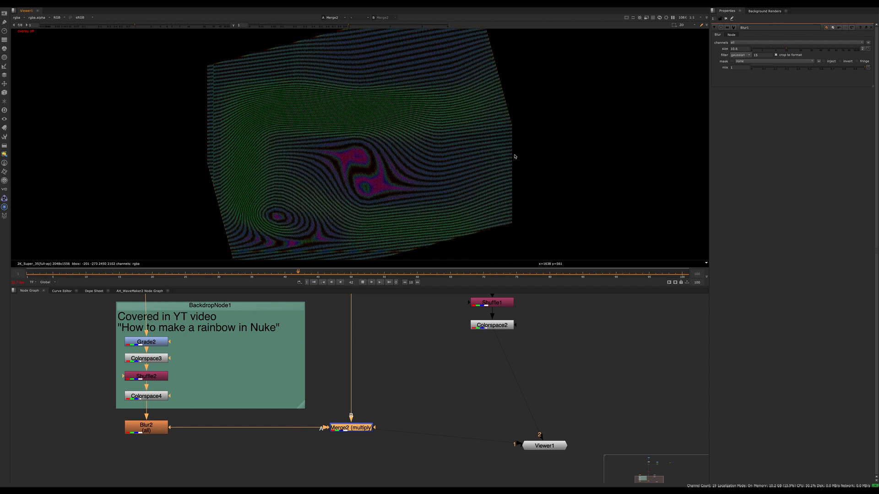
click(434, 414)
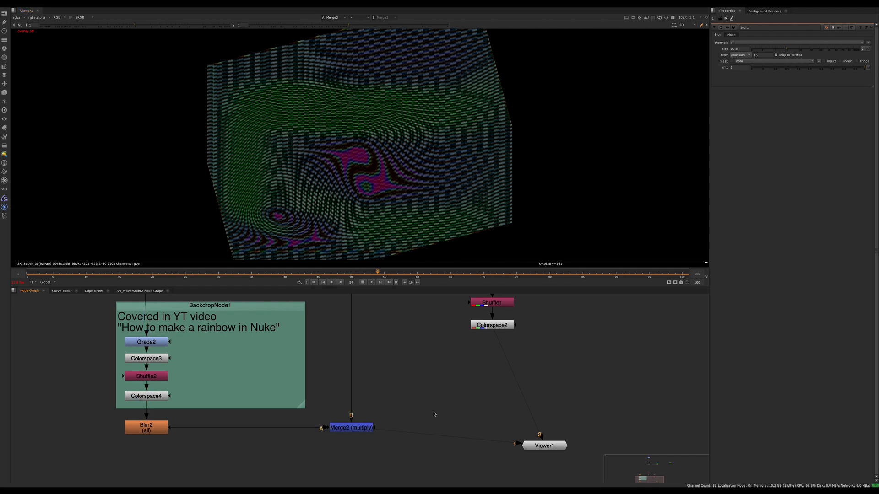
click(363, 282)
click(184, 273)
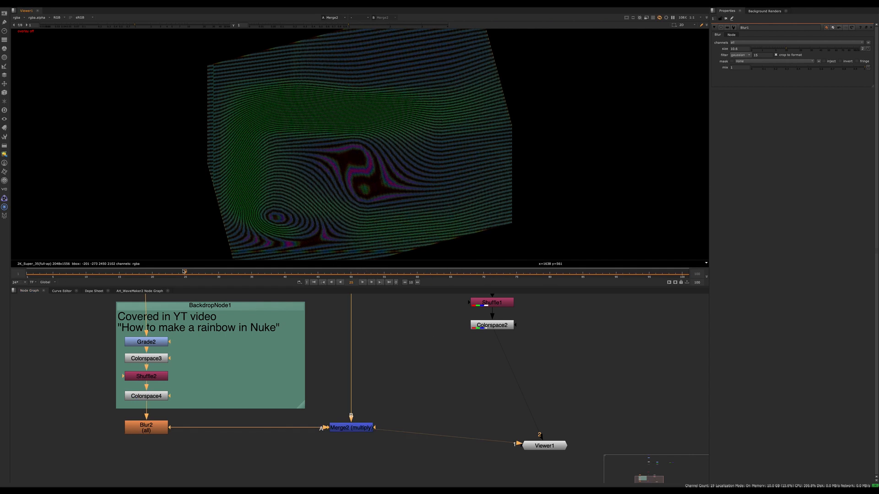
drag(170, 275, 33, 275)
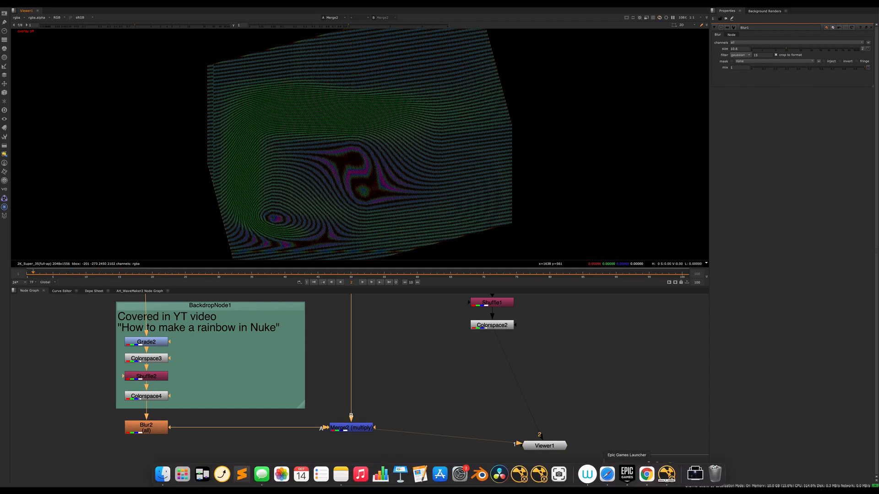